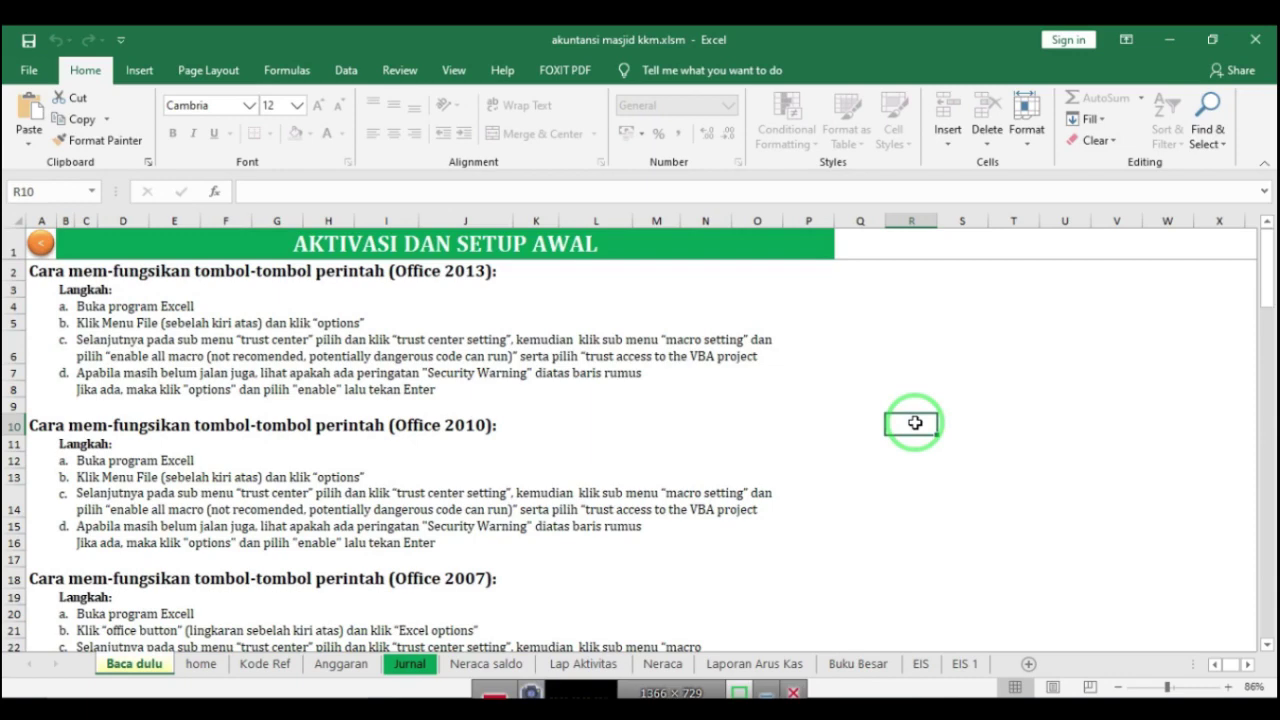
Look through the workbook's sheets from home and Anggaran through the journal, trial balance and reports to Buku Besar and EIS
key(ctrl+Page_Down)
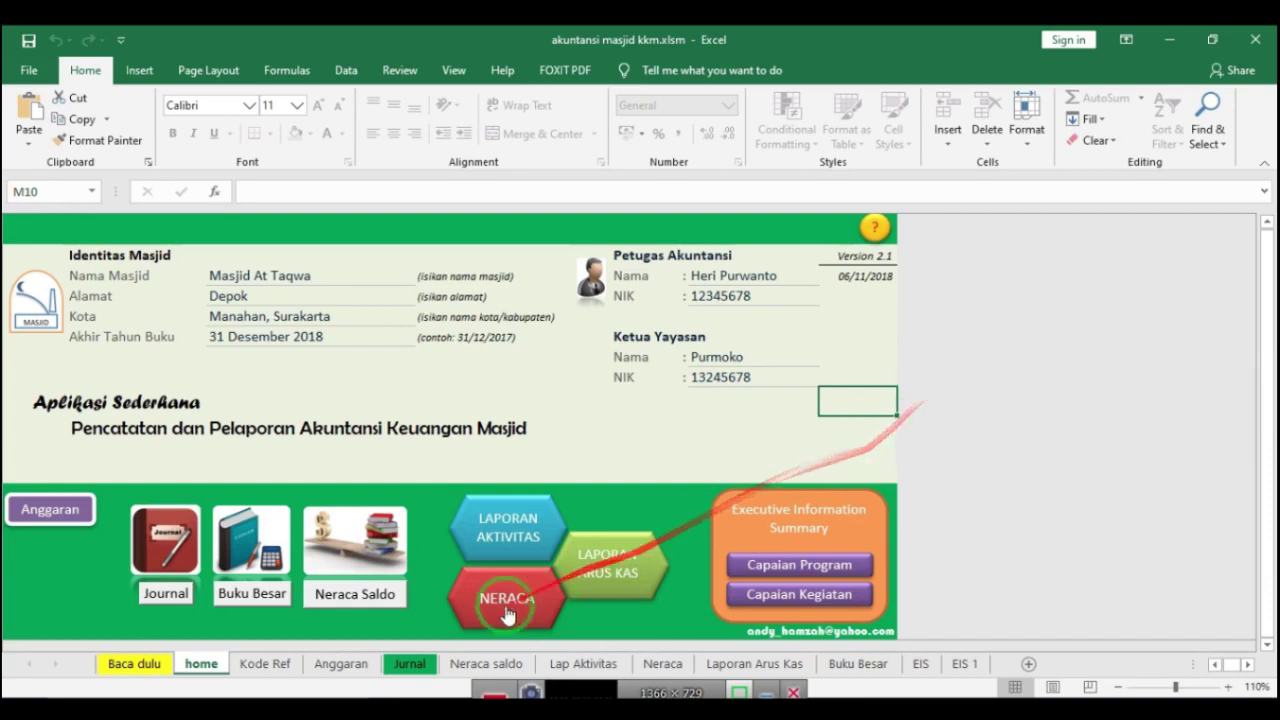
click(342, 663)
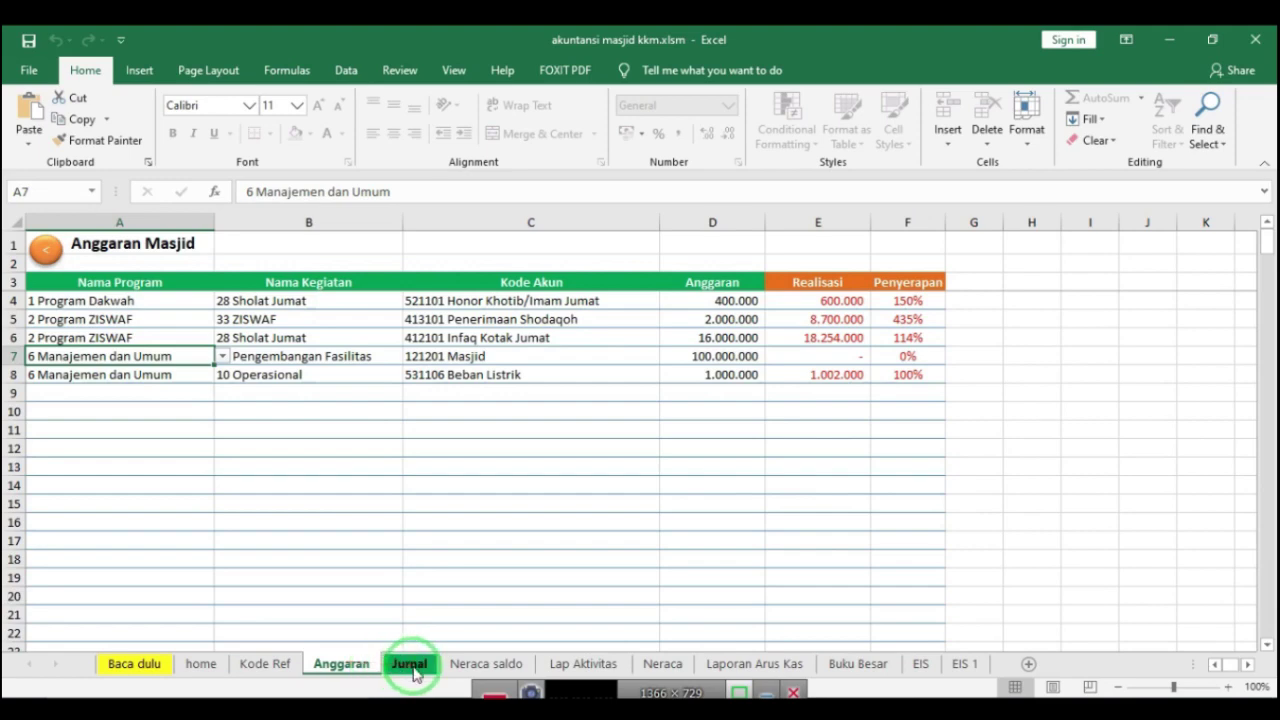
click(410, 664)
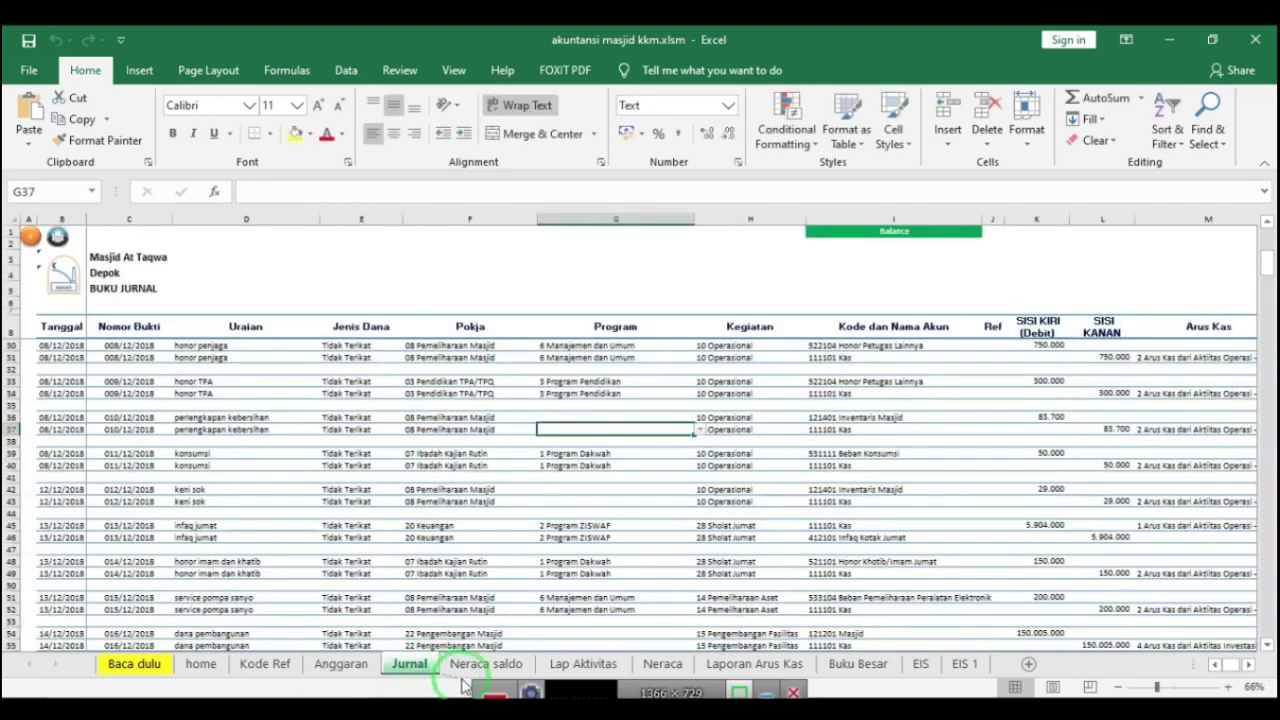
click(500, 666)
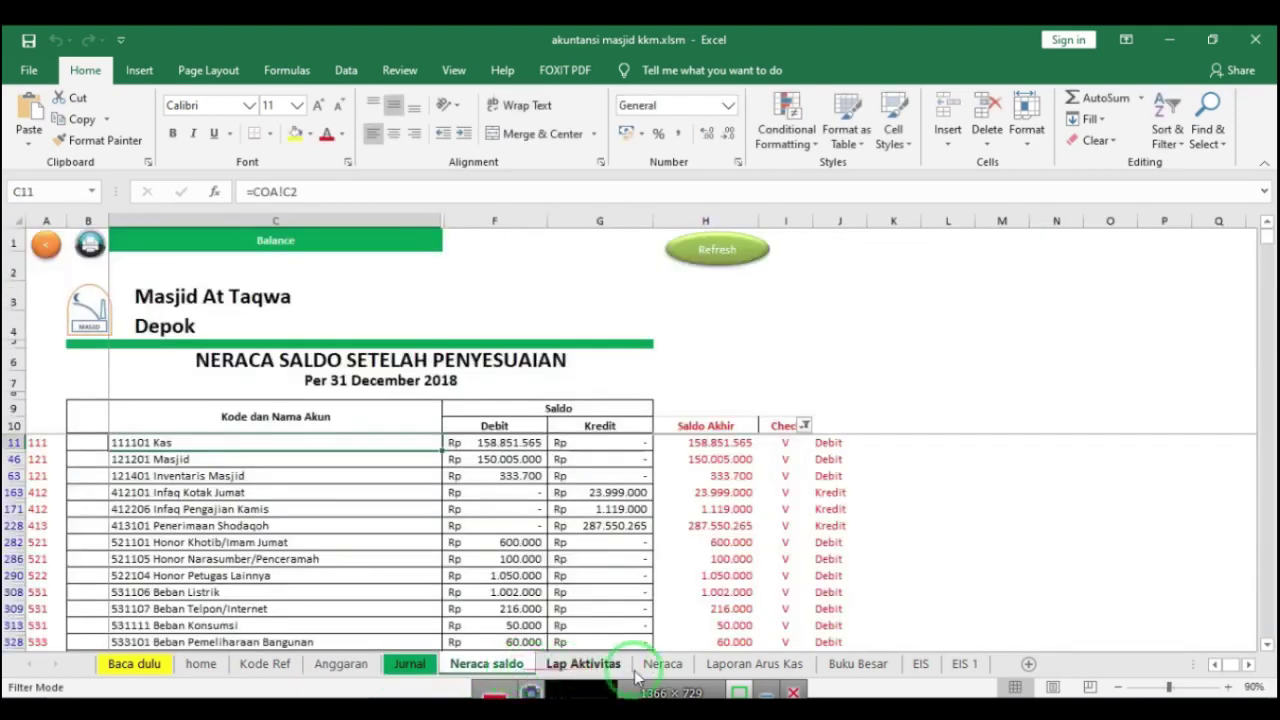
click(584, 664)
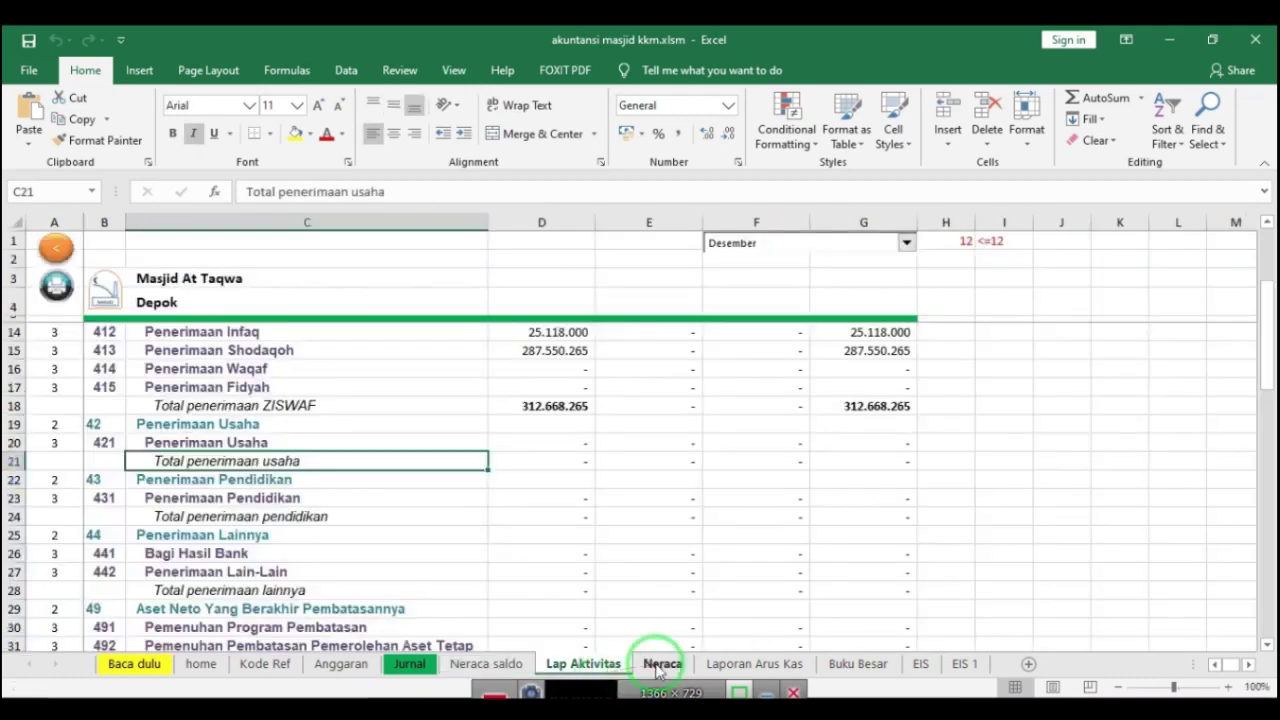
click(659, 666)
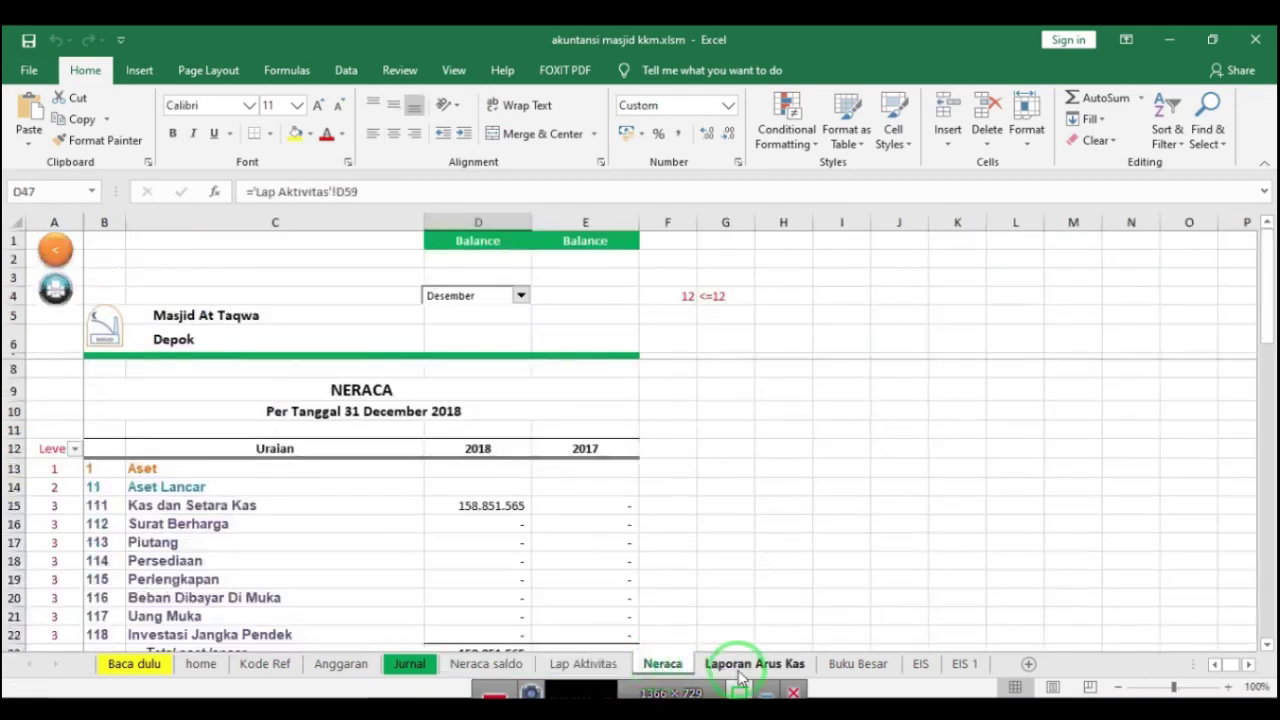
click(740, 666)
click(829, 677)
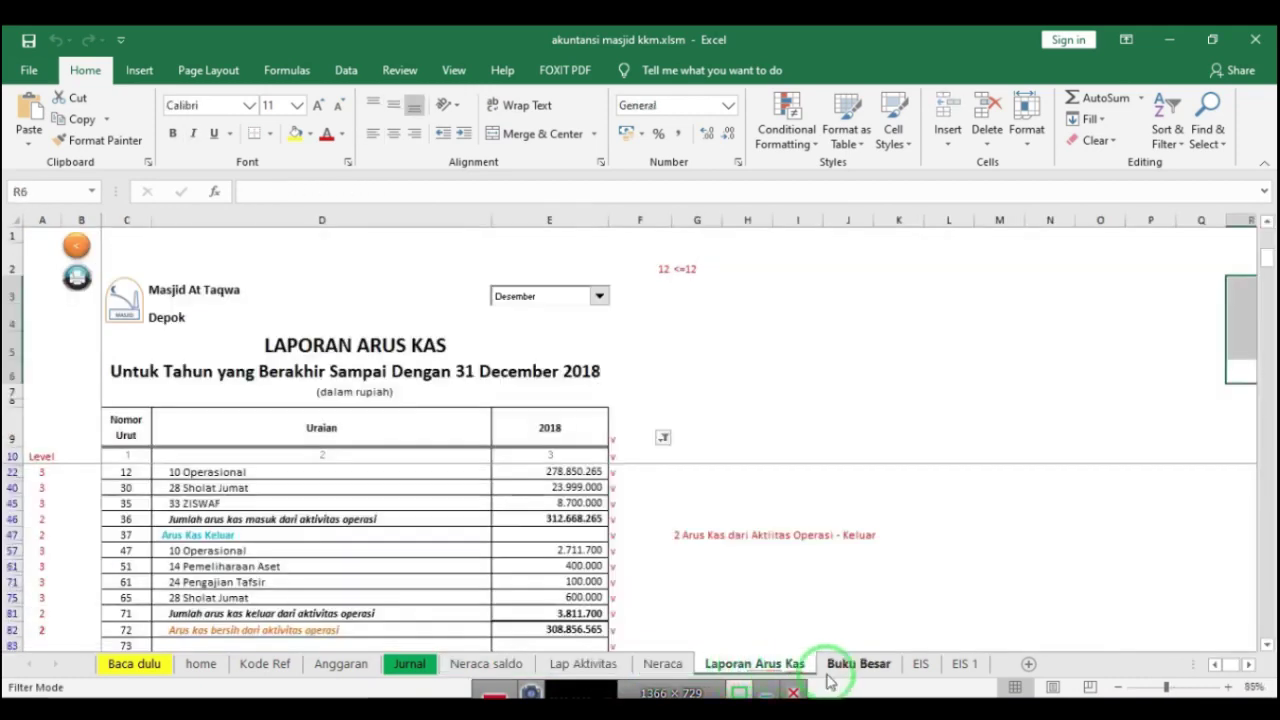
click(920, 672)
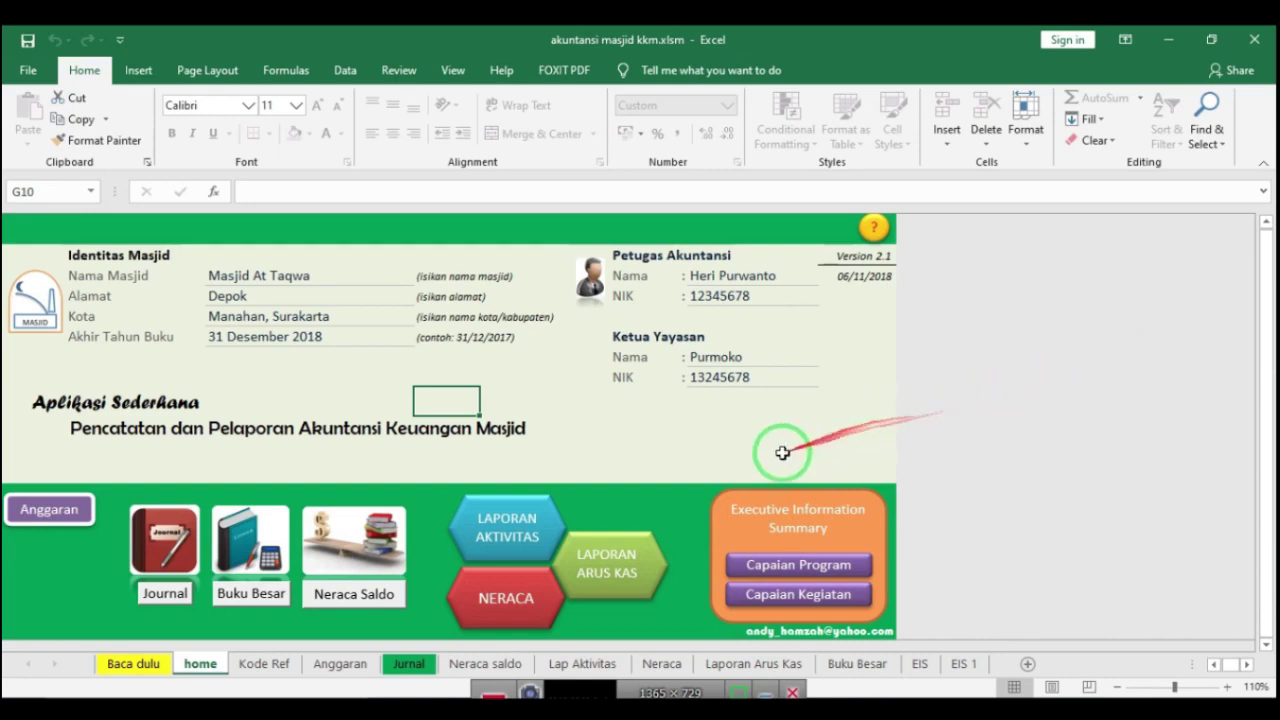
View the Anggaran budget table from the home dashboard and return to the dashboard
click(82, 509)
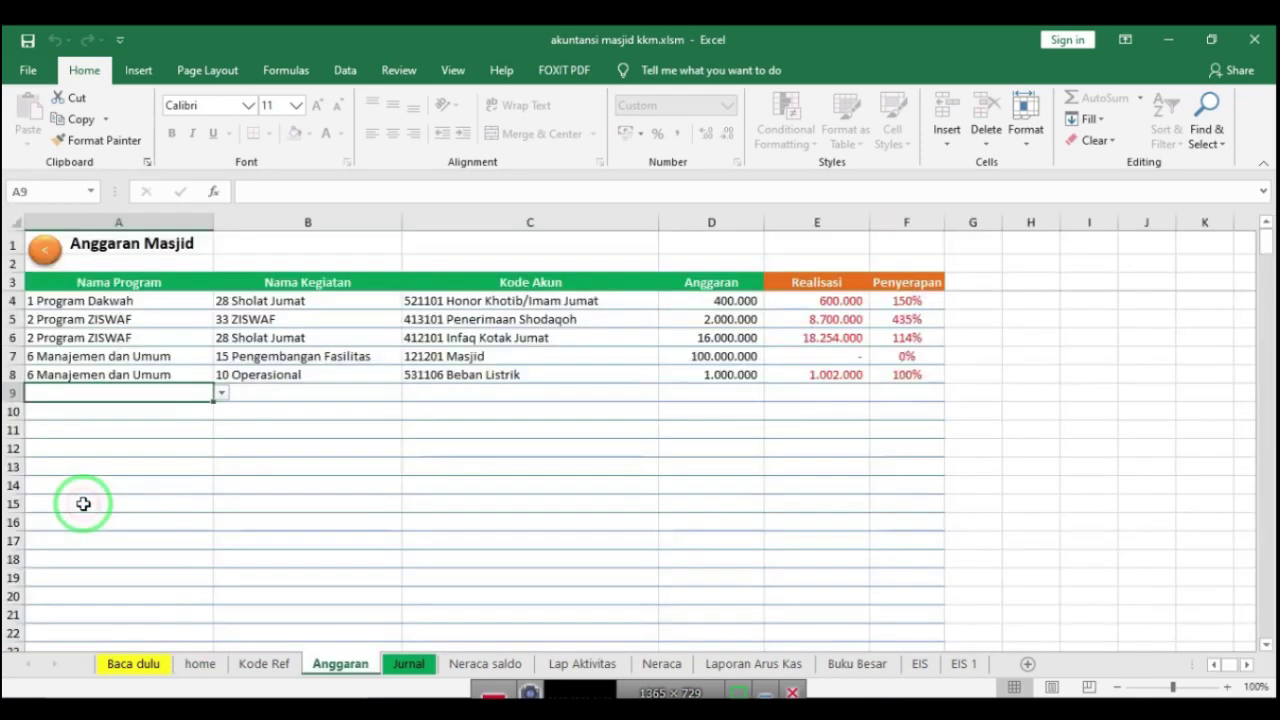
click(133, 431)
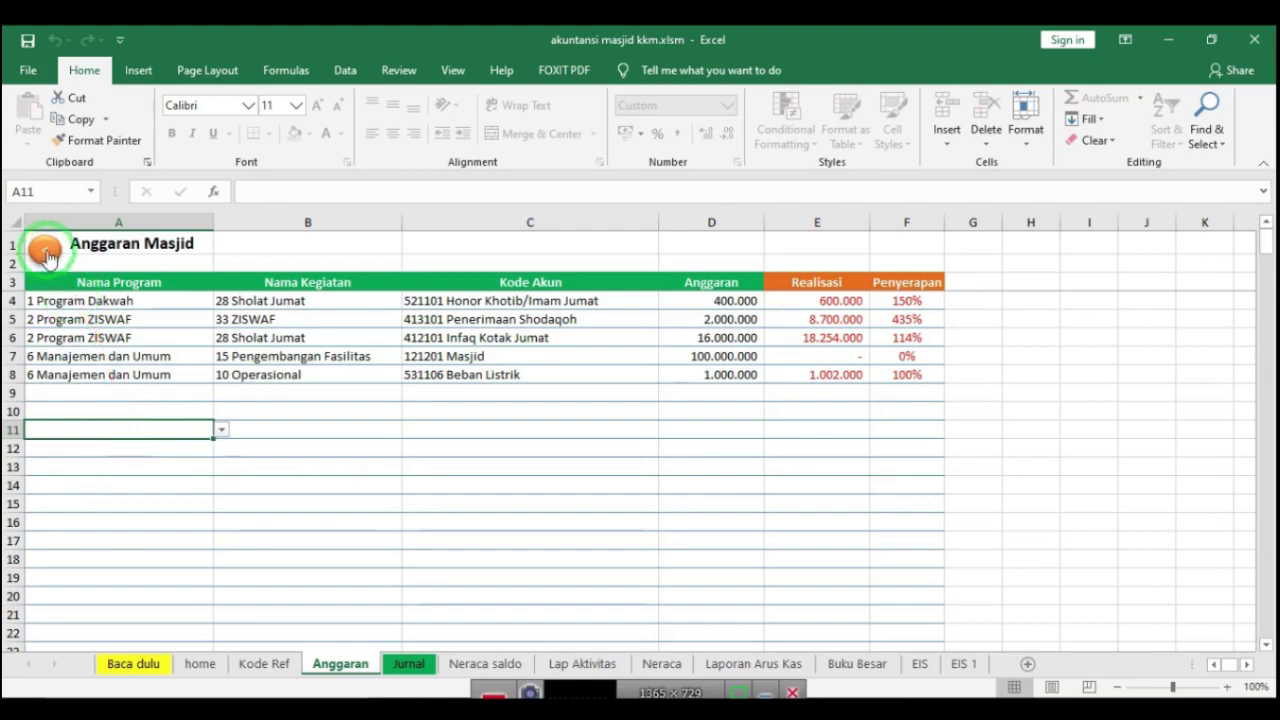
click(45, 252)
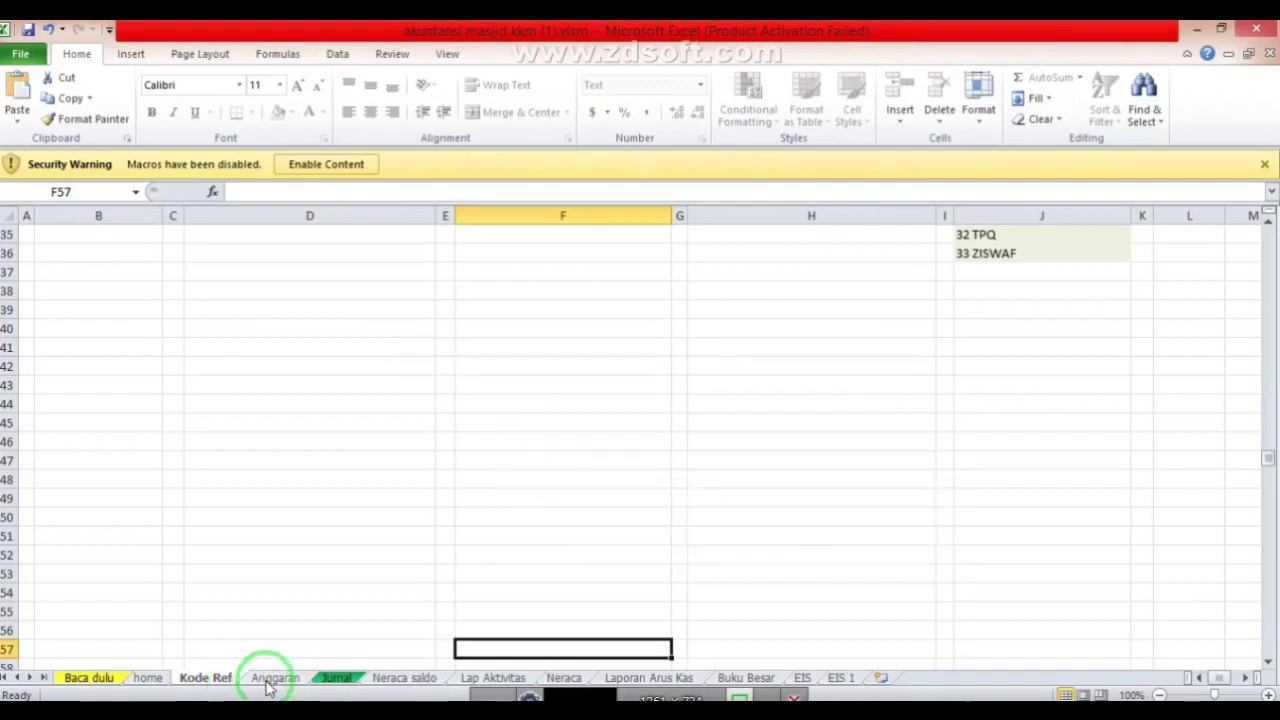
Examine the Anggaran sheet's Realisasi formula in E4 and its Nama Program, Nama Kegiatan and Kode Akun columns
click(268, 680)
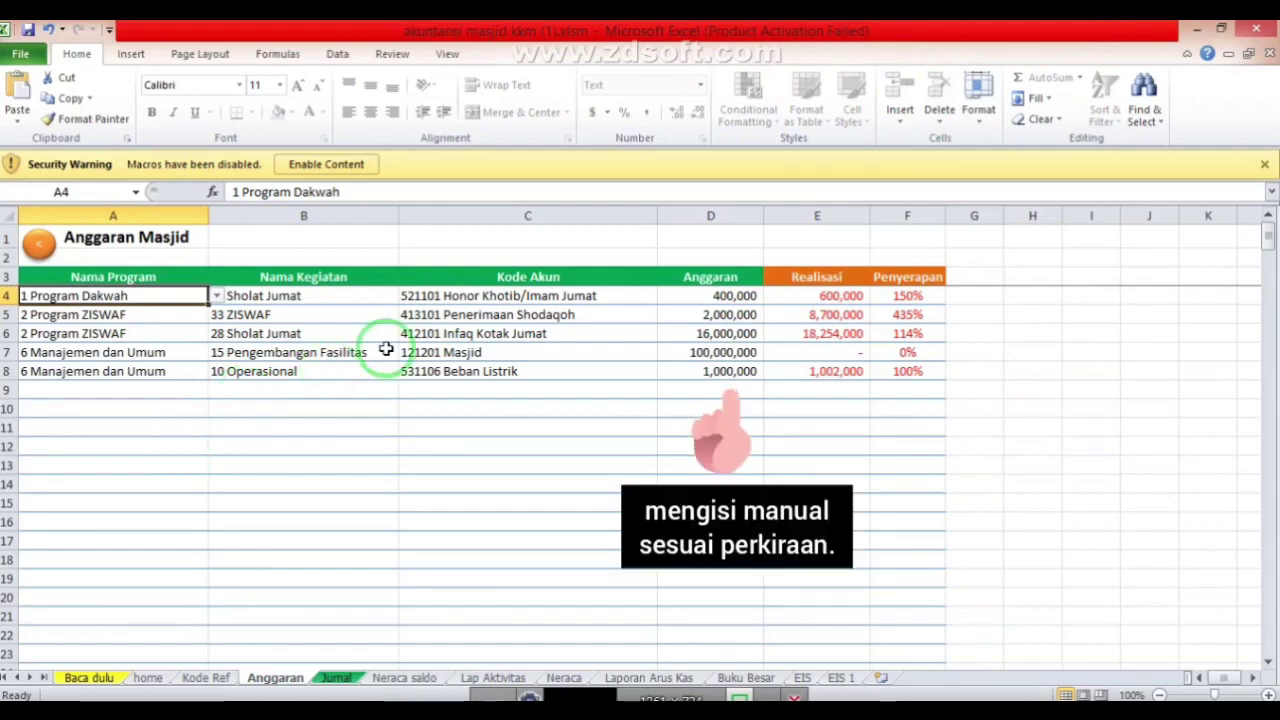
click(816, 295)
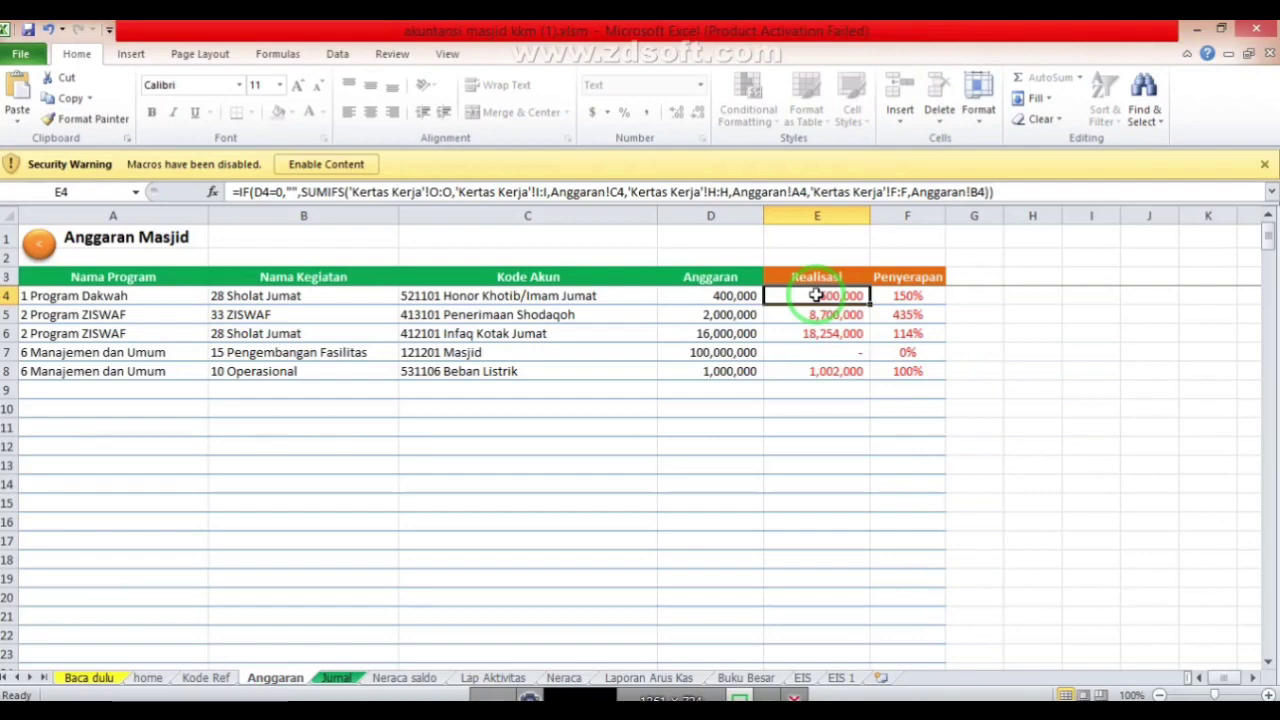
click(112, 280)
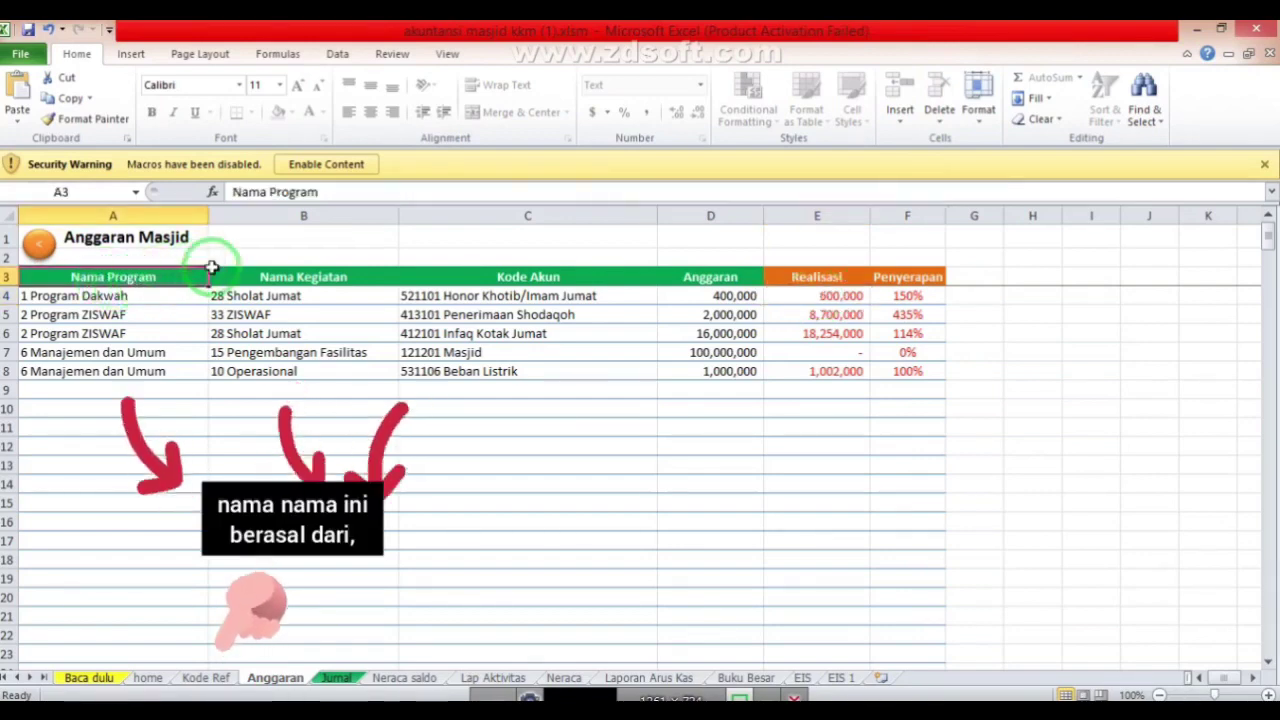
click(265, 270)
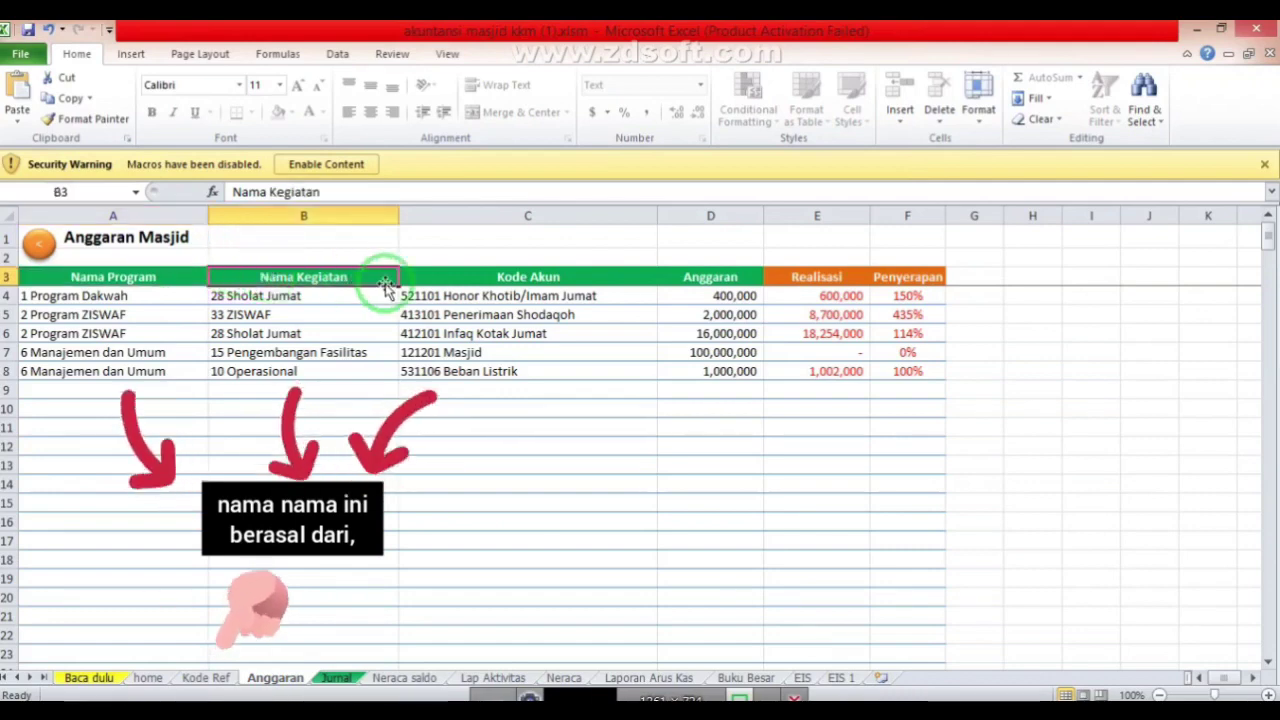
click(422, 280)
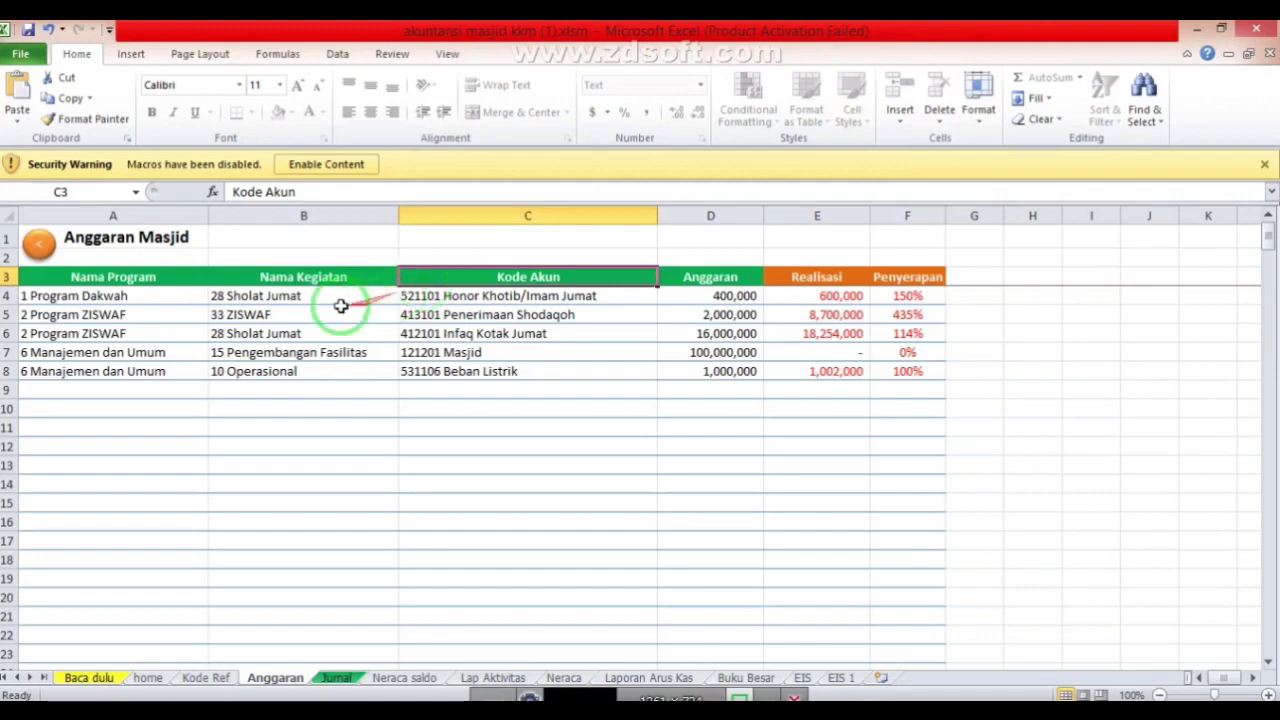
click(269, 314)
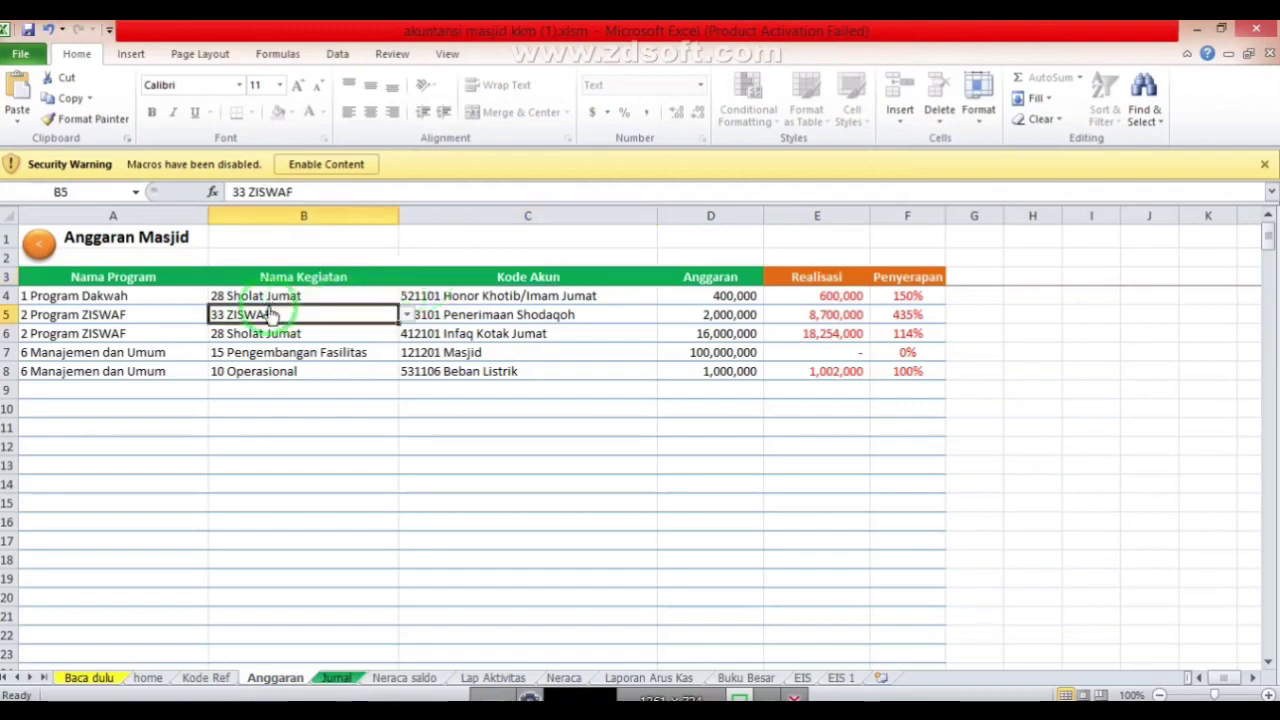
Examine the Bidang and Program reference lists on the Kode Ref sheet
click(208, 678)
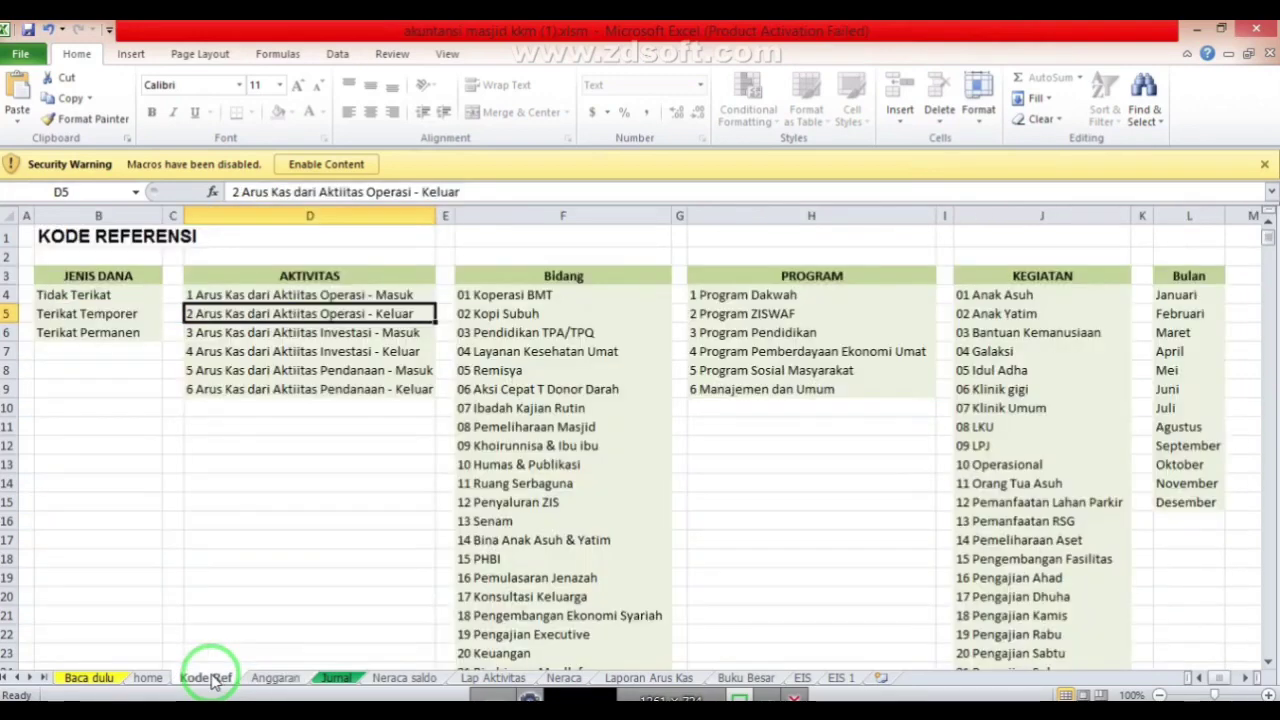
click(519, 367)
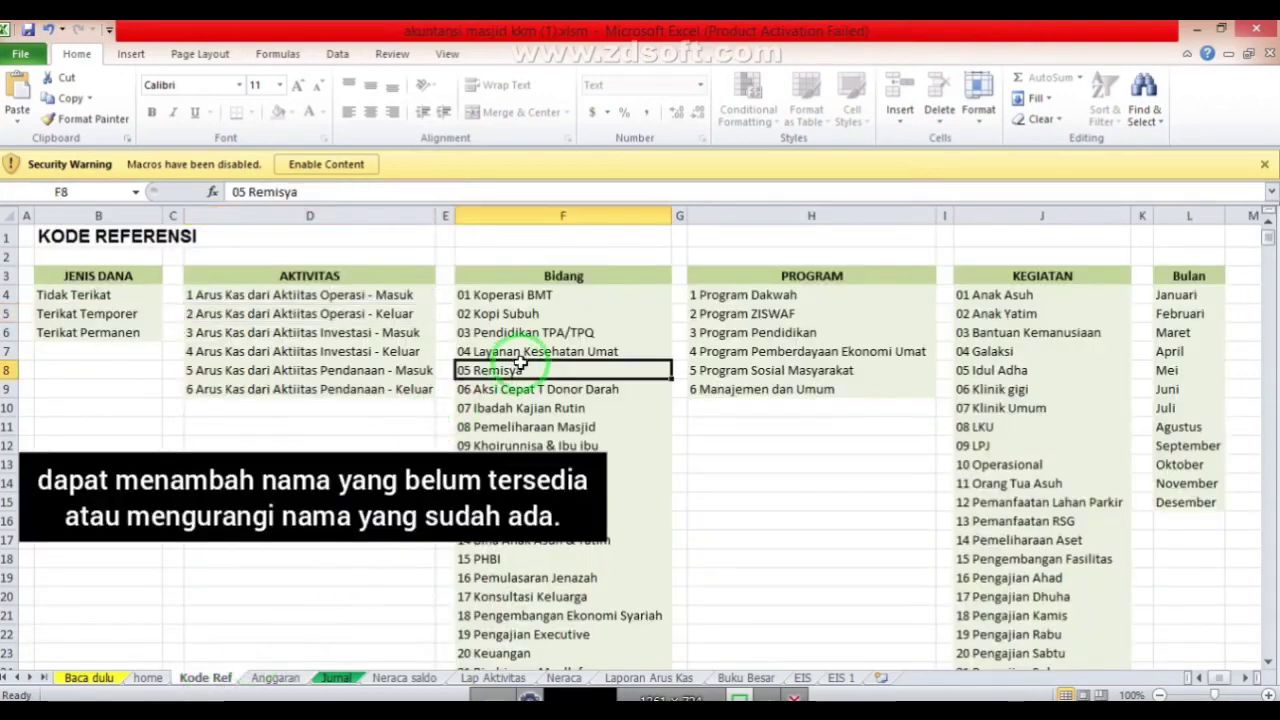
click(768, 356)
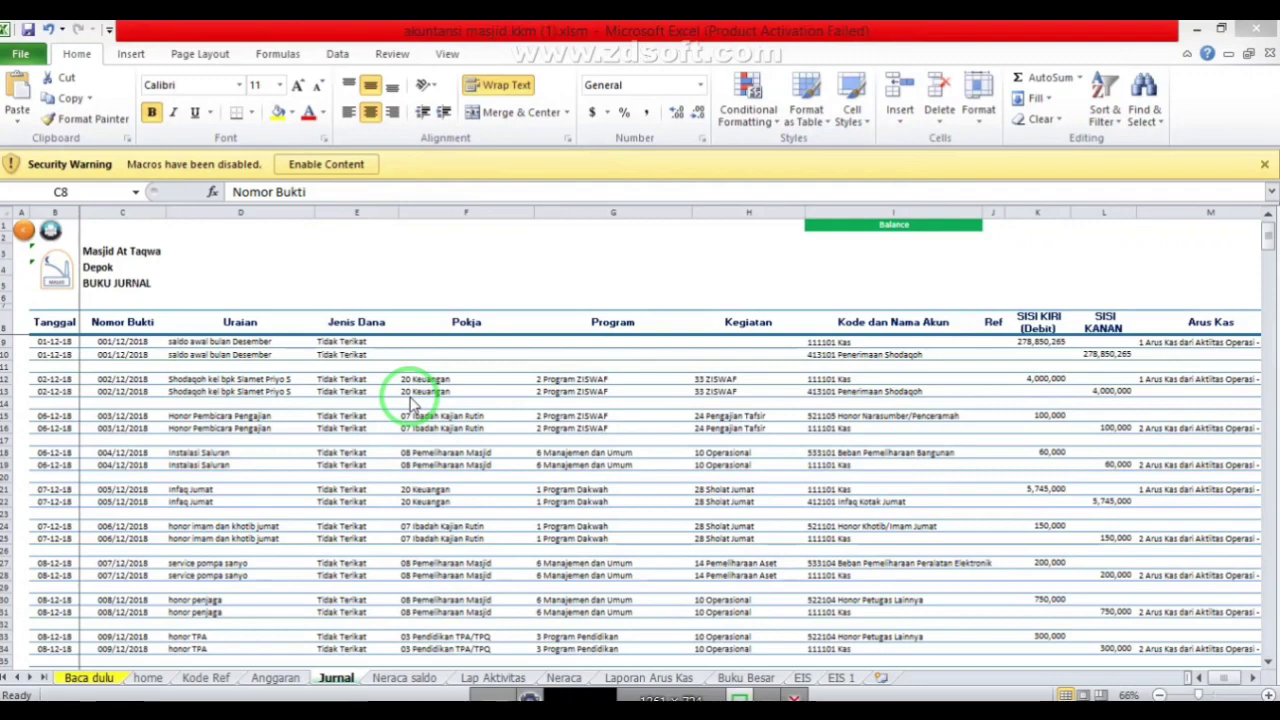
Review the available Pokja and Program choices for the journal entry in row 12
click(470, 380)
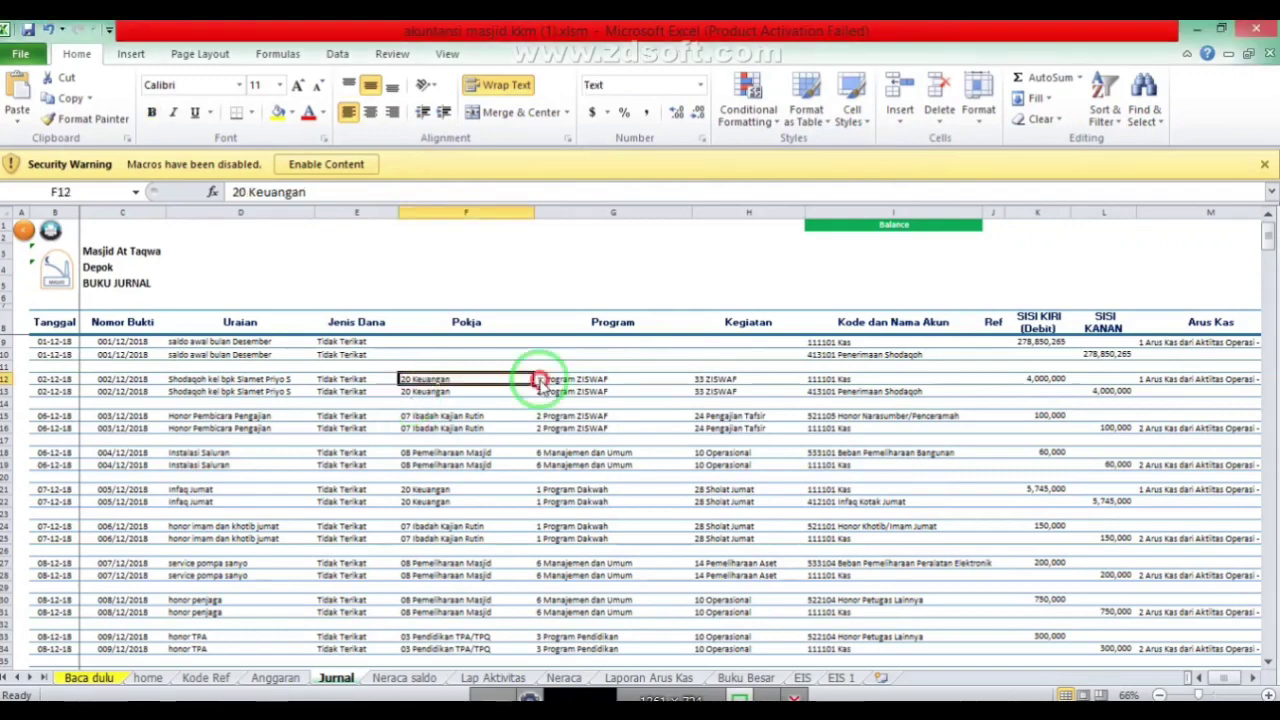
click(539, 381)
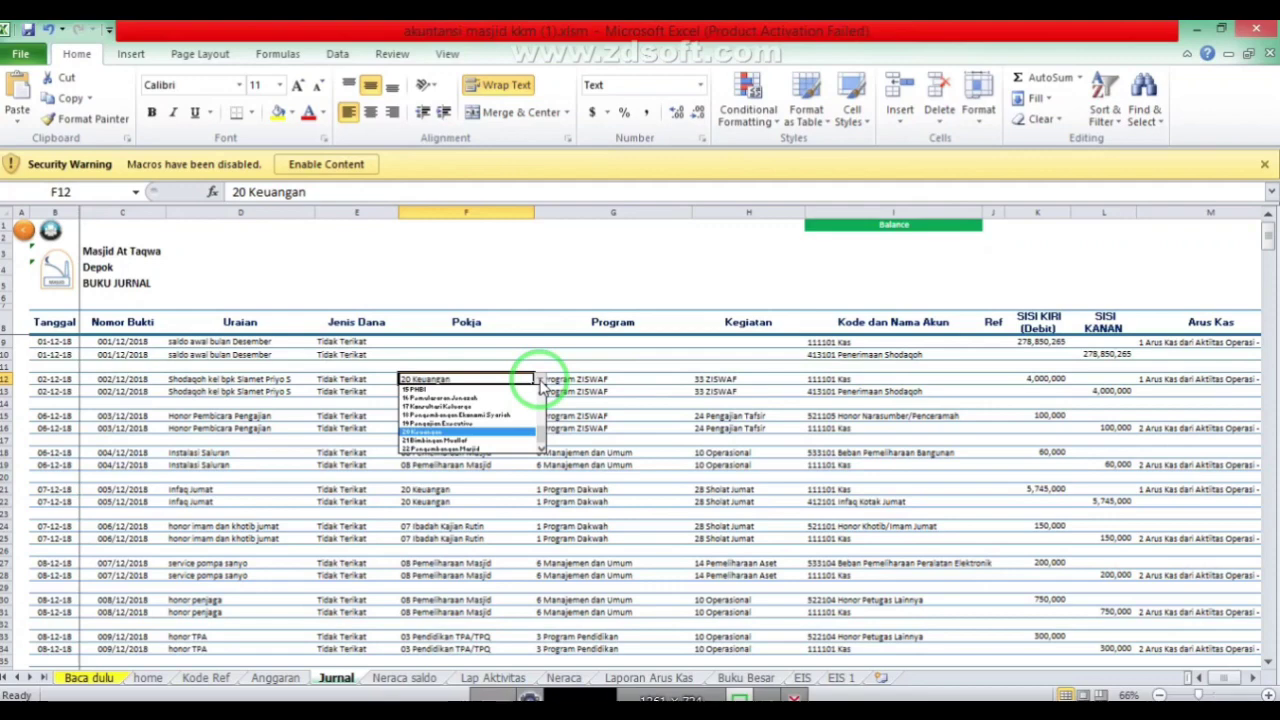
click(685, 380)
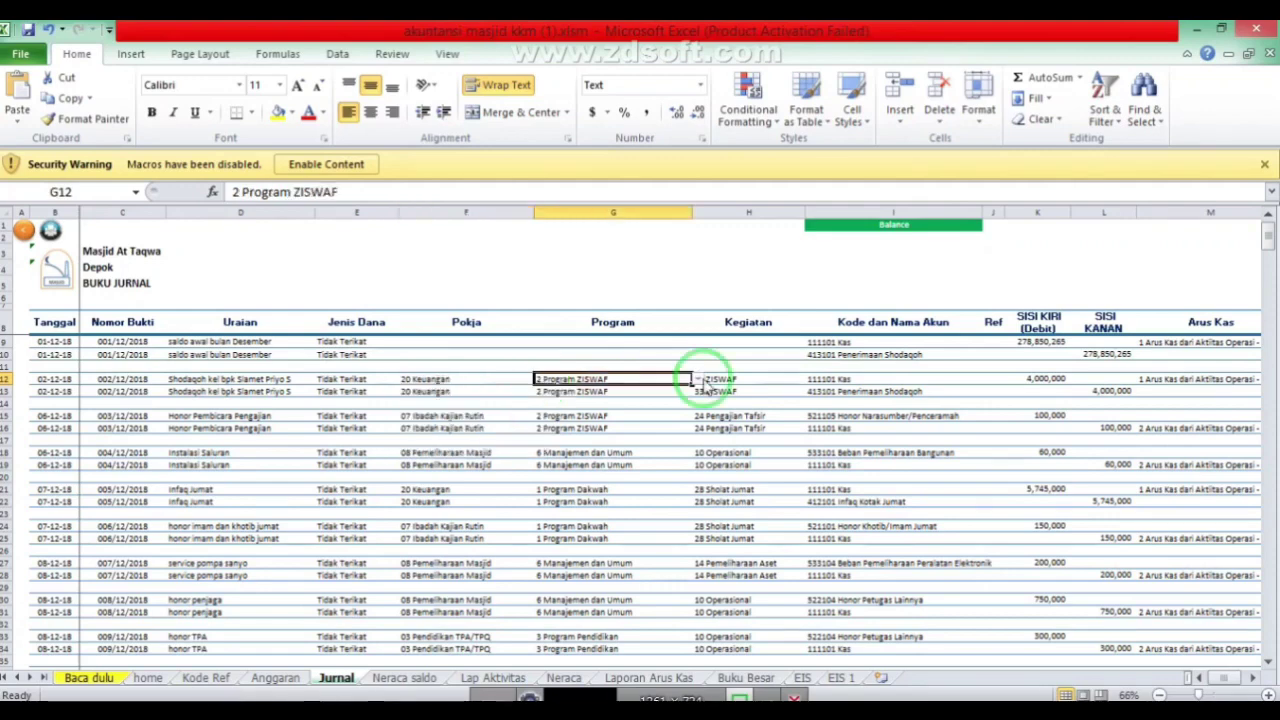
click(698, 381)
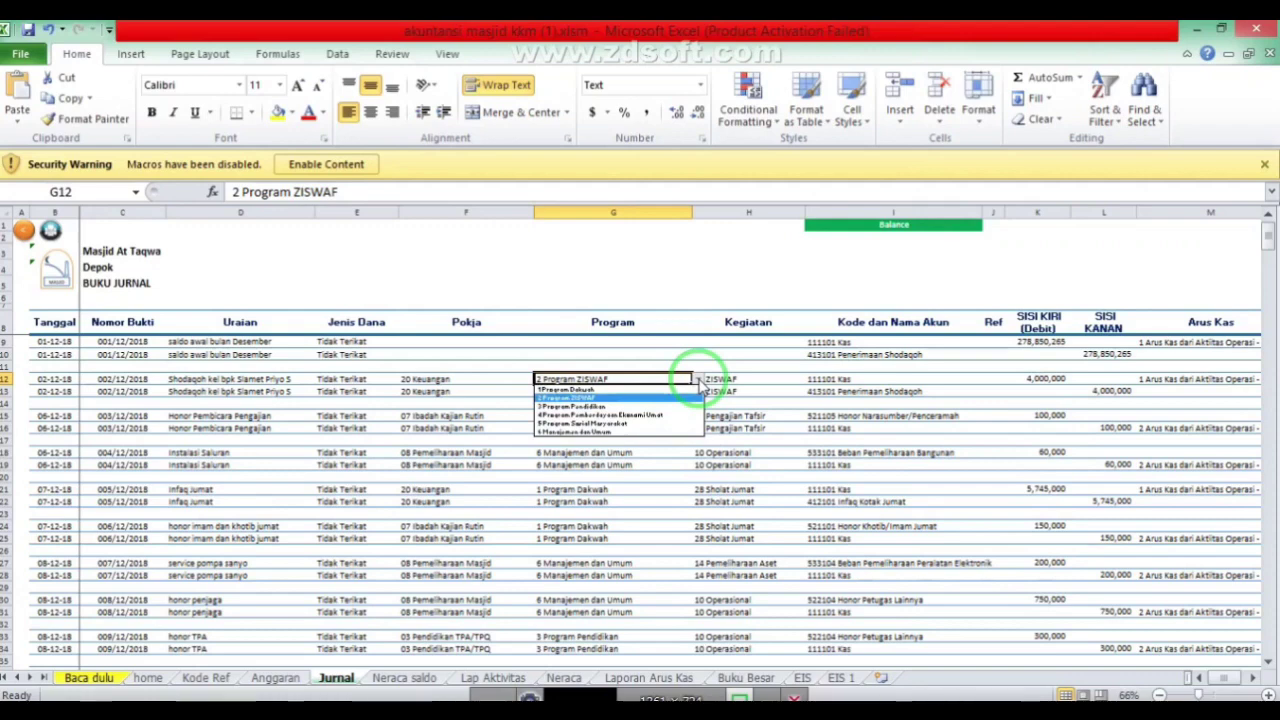
click(743, 388)
Review the Kegiatan choices, the account cell and the debit amount of the journal entry in row 12
click(750, 383)
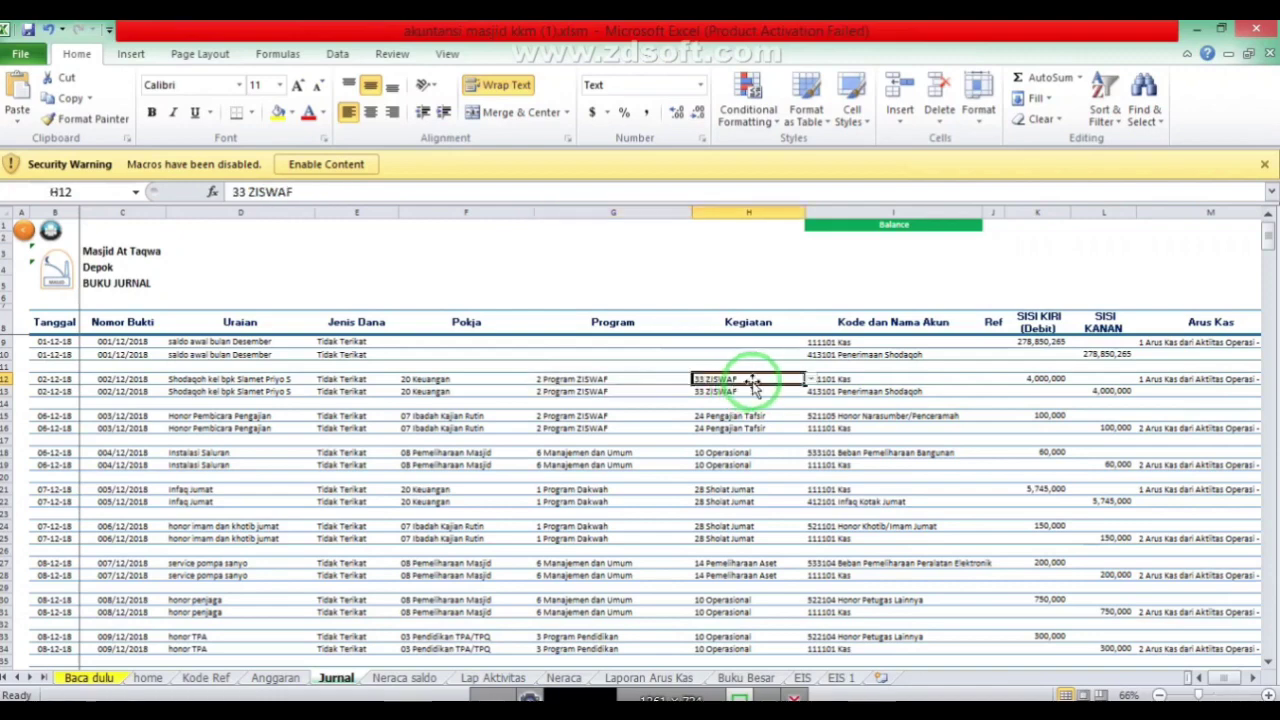
click(818, 378)
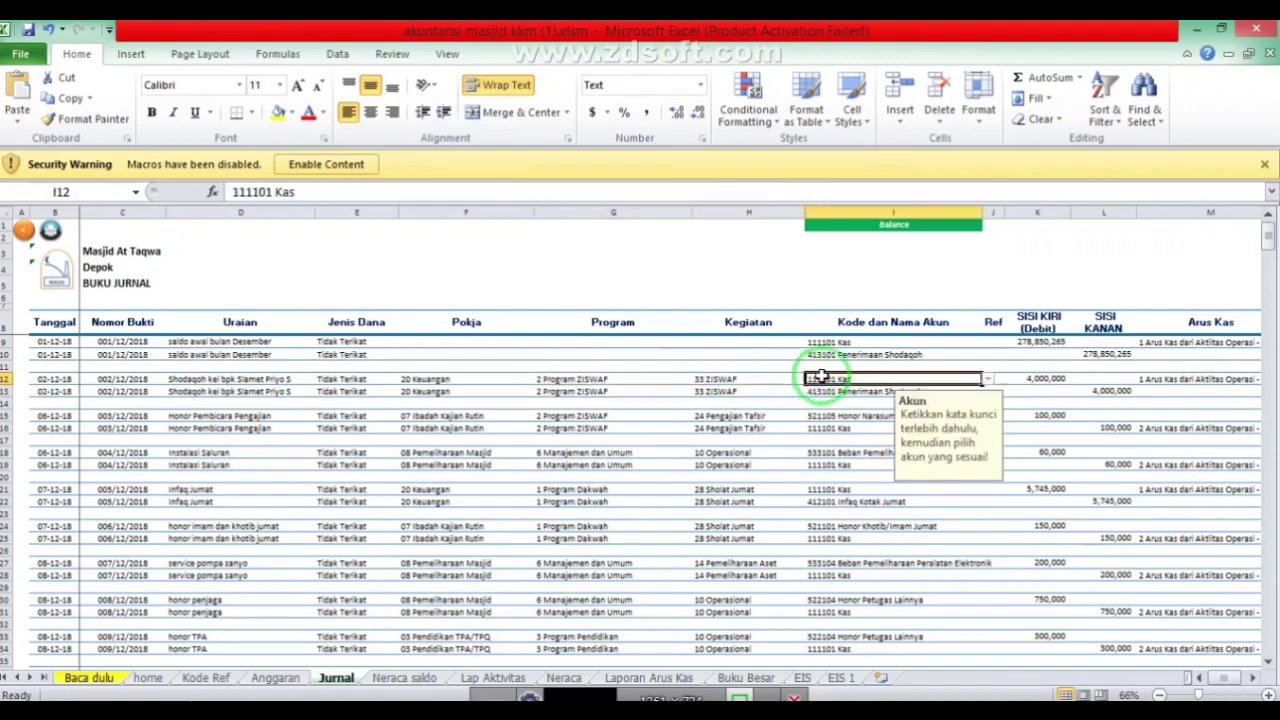
click(770, 383)
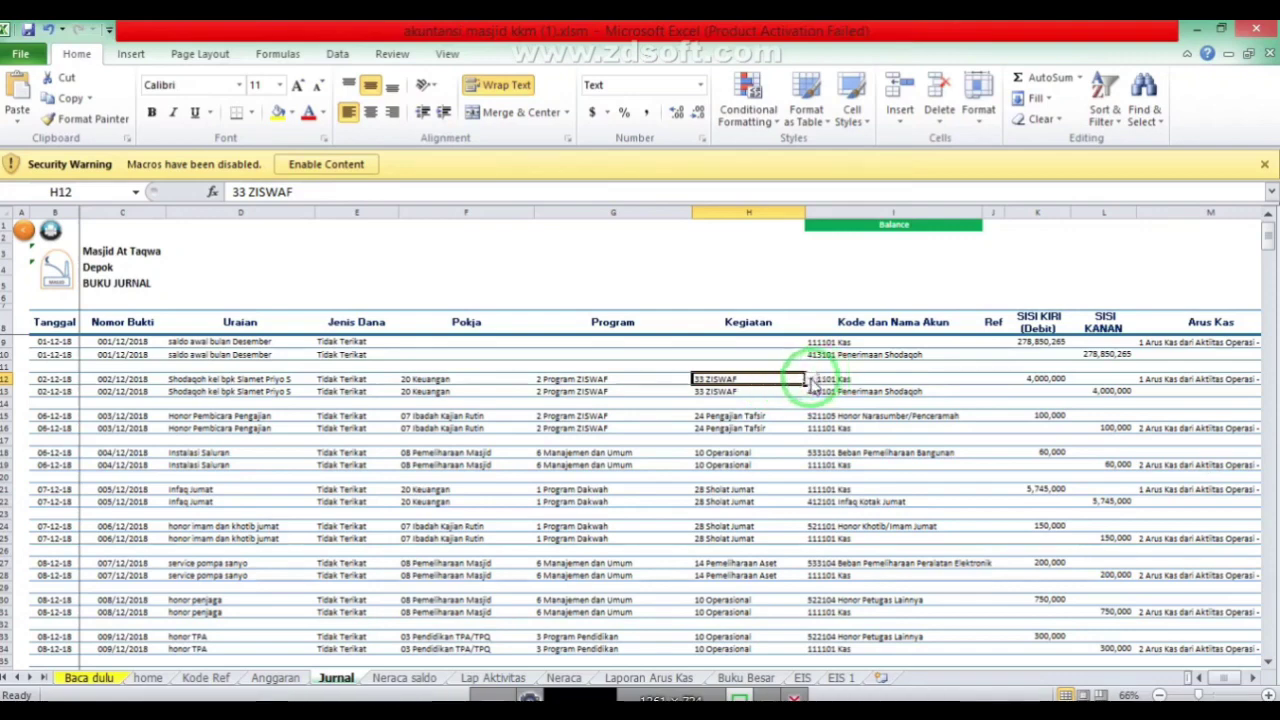
click(812, 380)
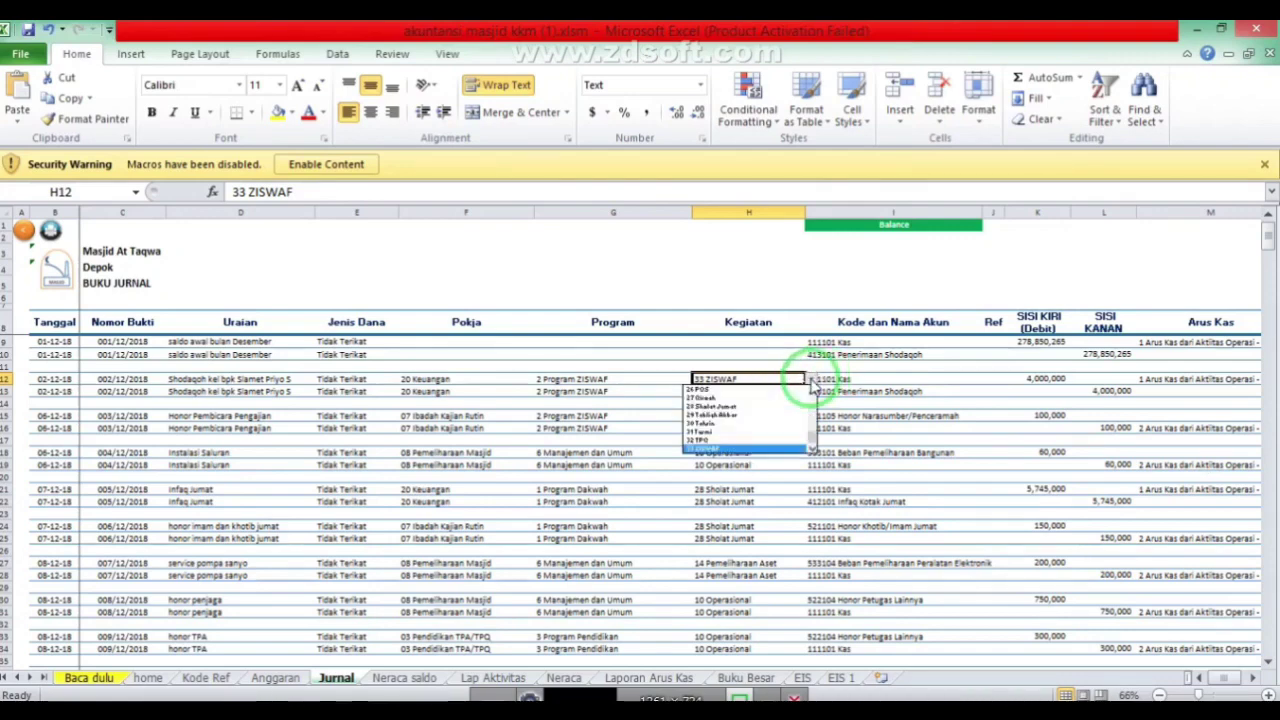
scroll(810, 381, right, 1)
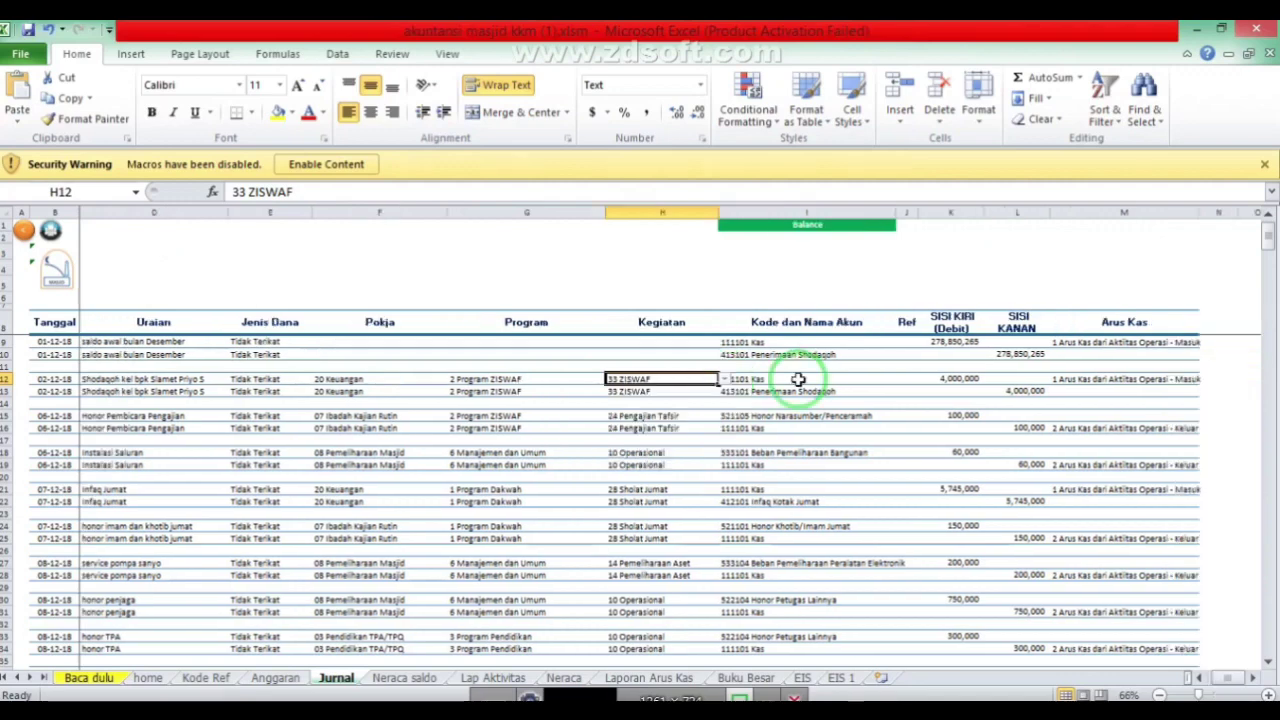
click(798, 380)
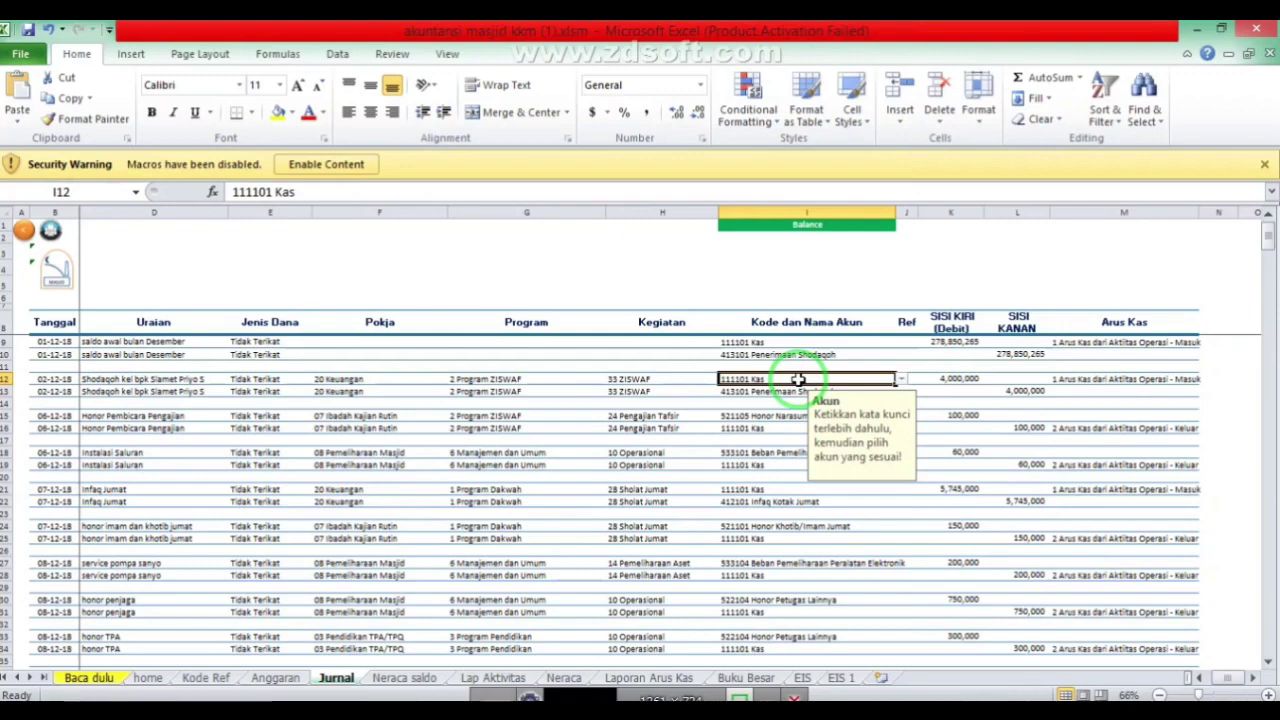
click(960, 381)
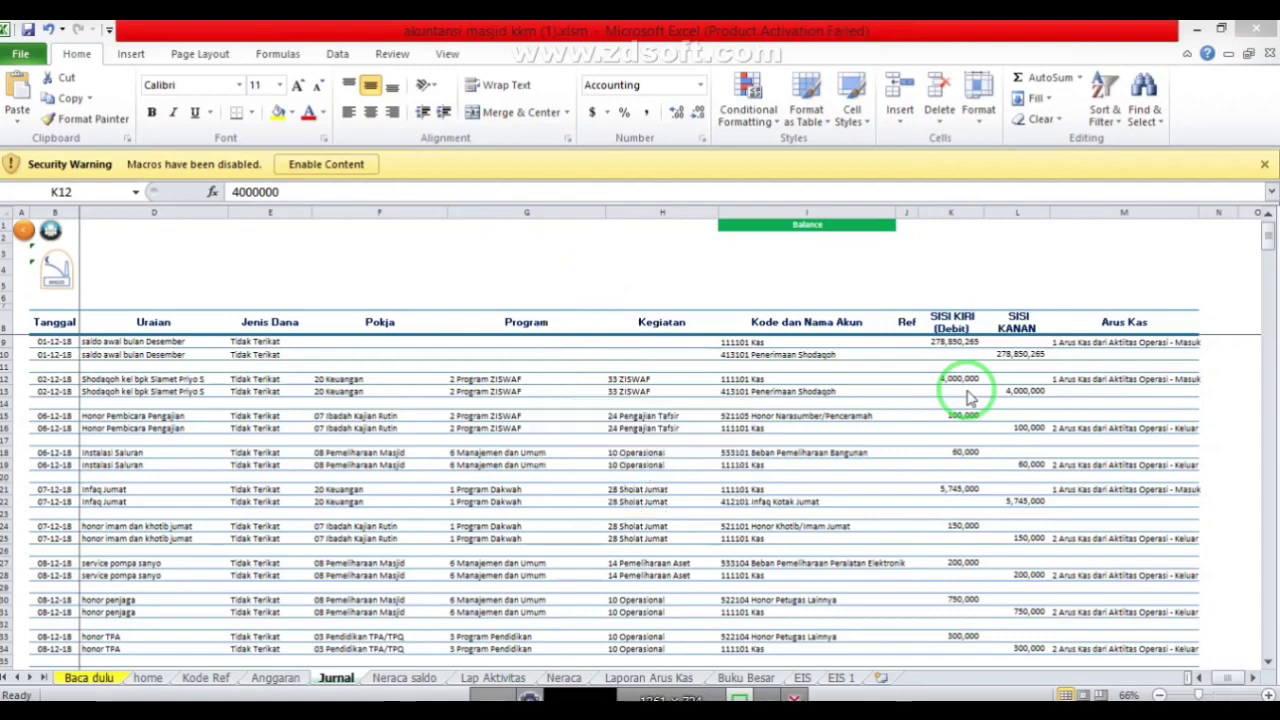
Set the Arus Kas category in M12 to "1 Arus Kas dari Aktiitas Operasi - Masuk"
click(1100, 385)
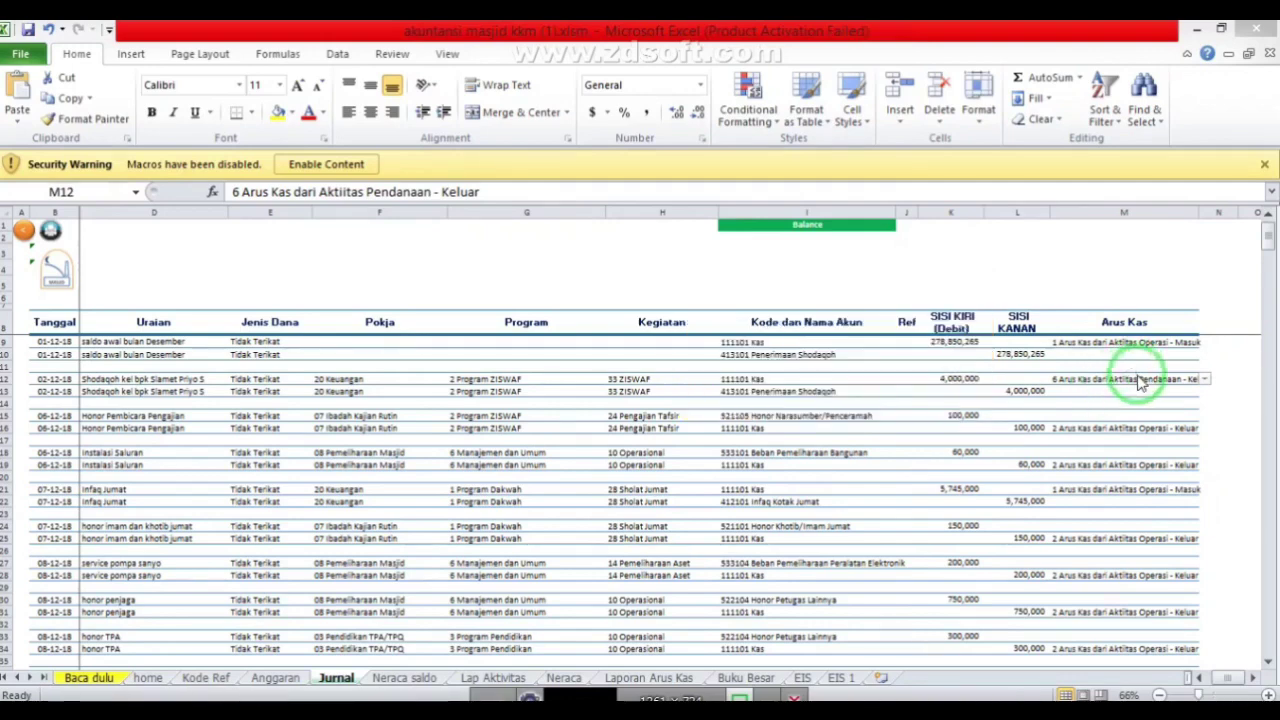
click(1140, 383)
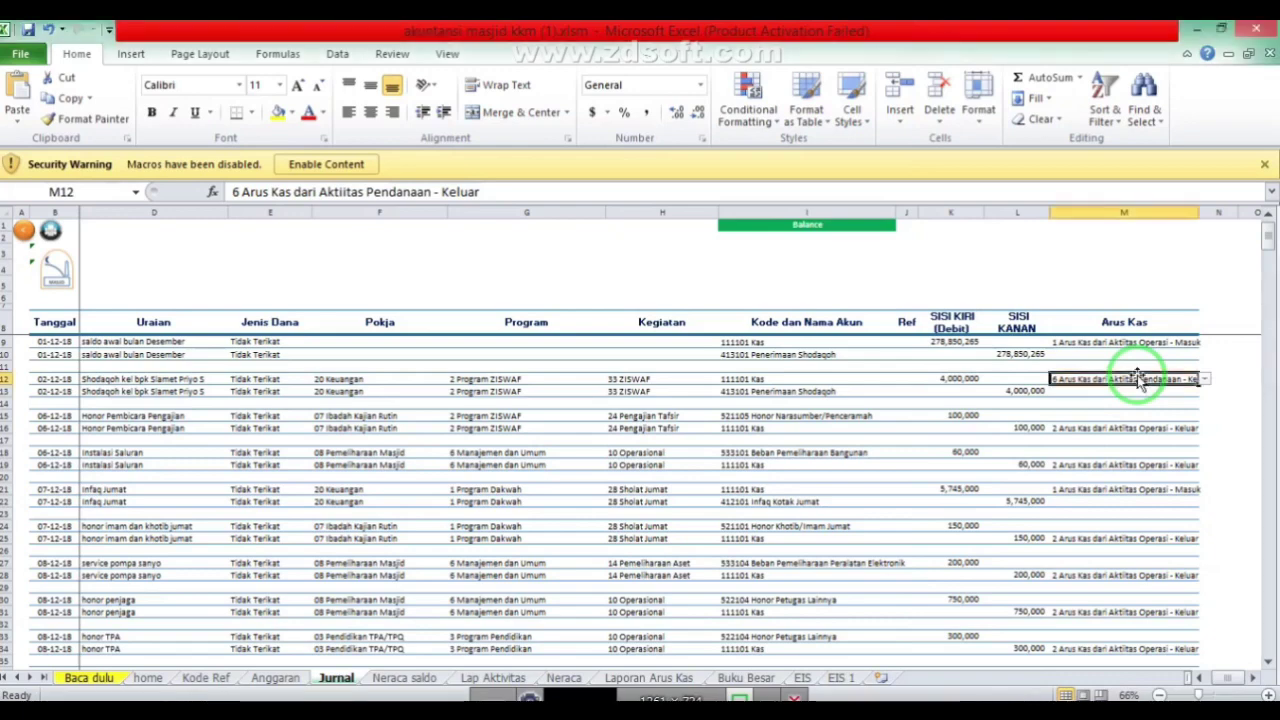
click(1206, 381)
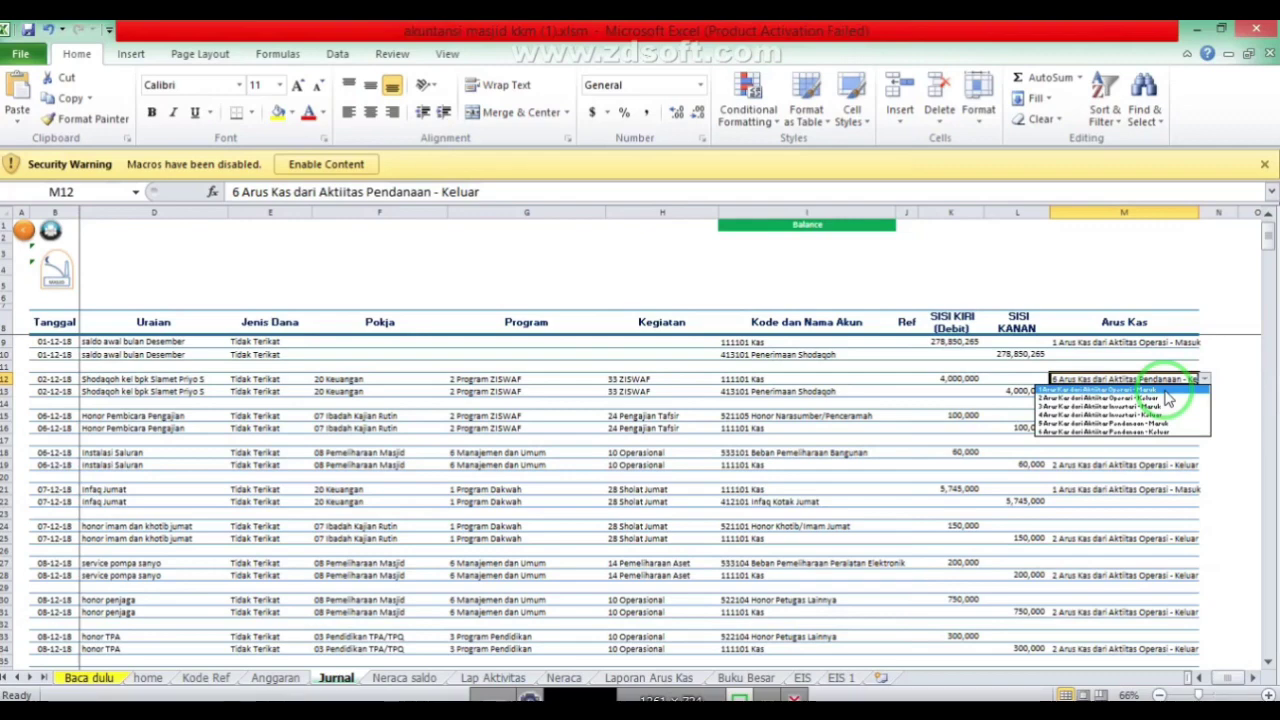
click(1165, 392)
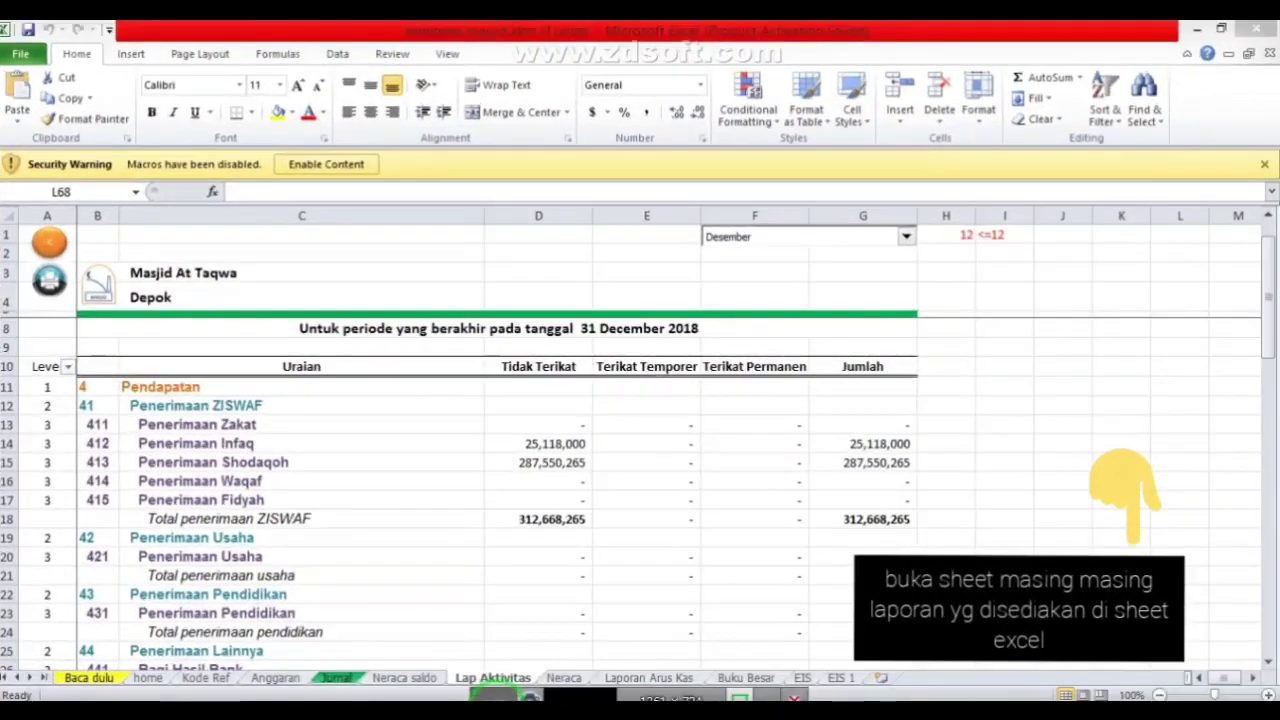
Examine the Lap Aktivitas, Neraca and Laporan Arus Kas reports for December
click(518, 680)
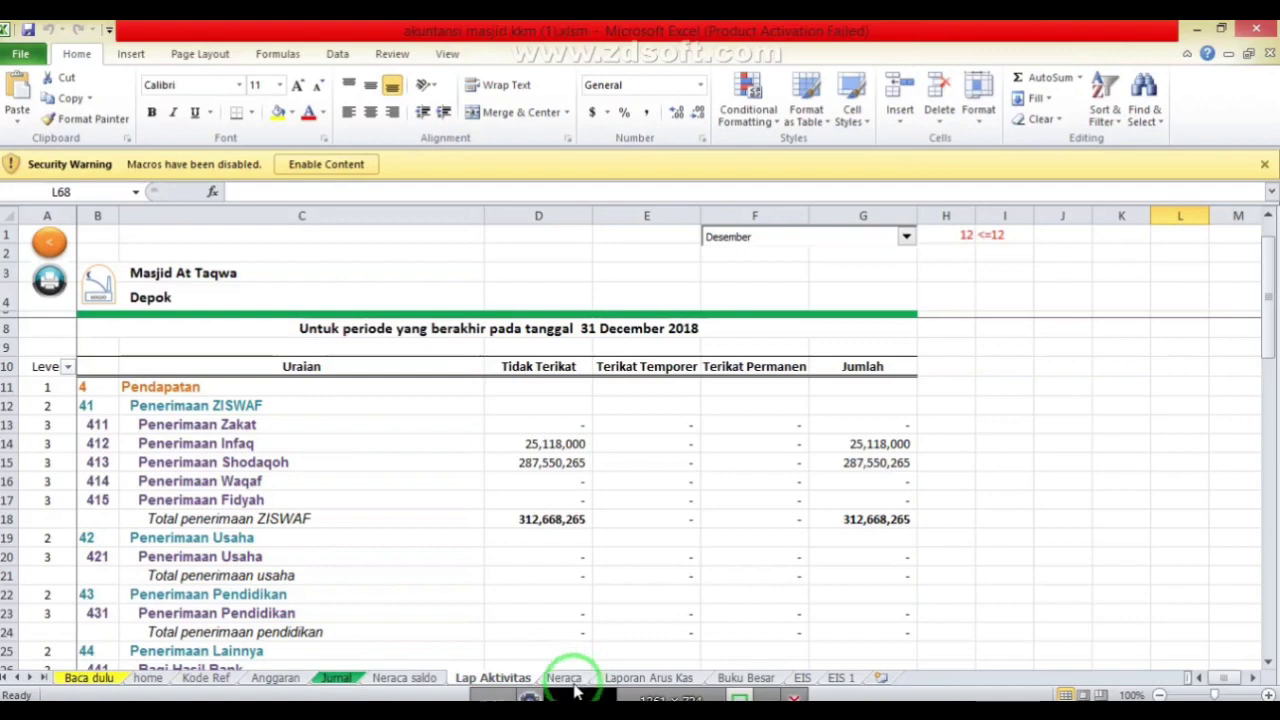
click(565, 679)
click(612, 679)
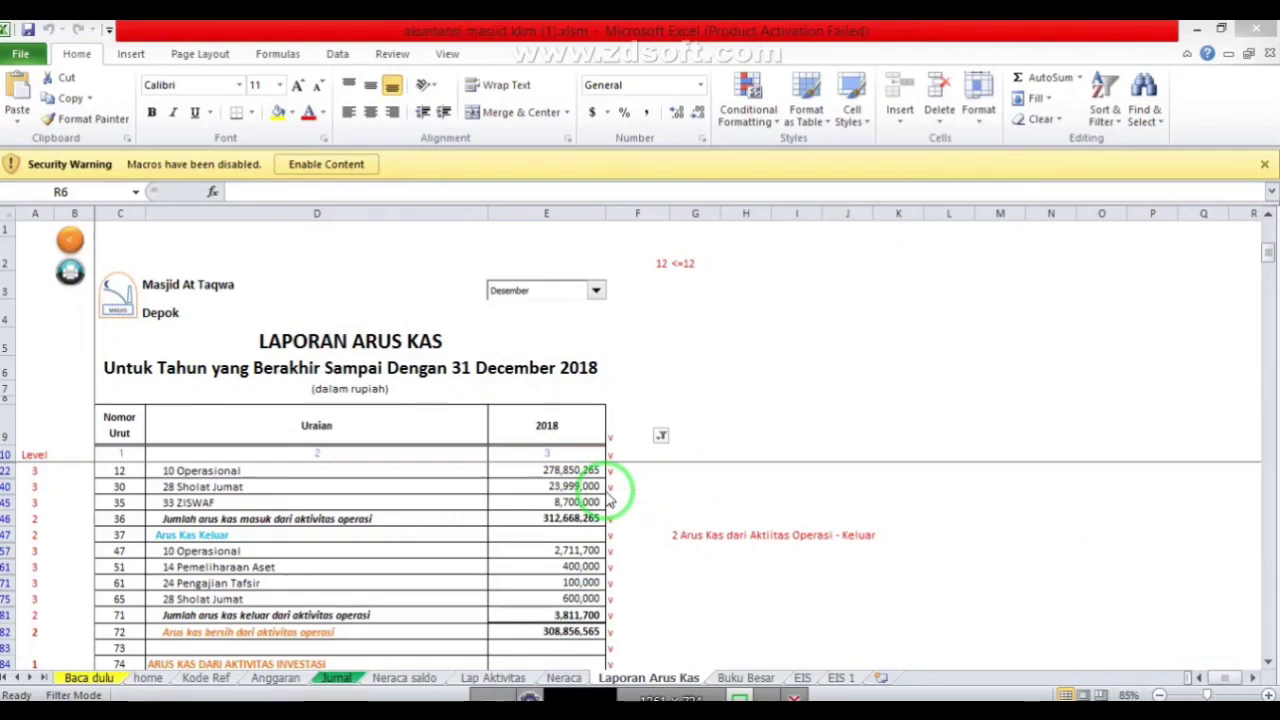
click(609, 566)
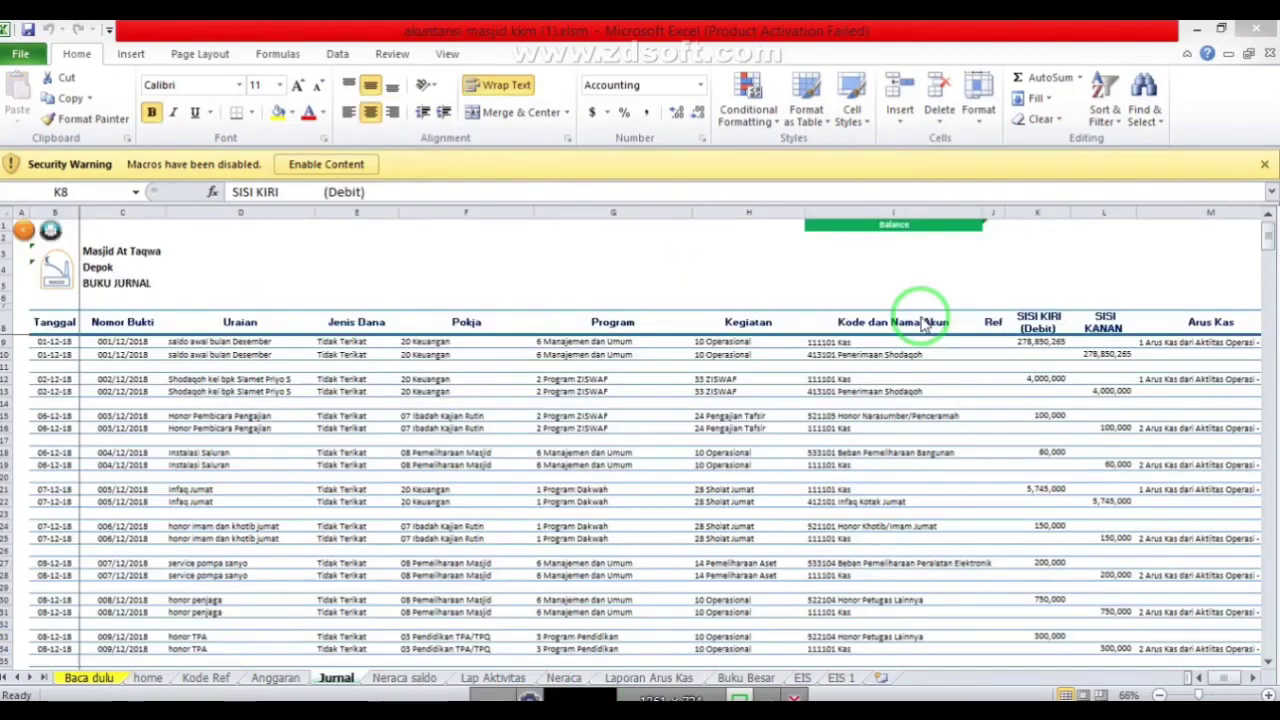
Check the journal's debit column and view the Neraca balance sheet
drag(1043, 323, 1025, 412)
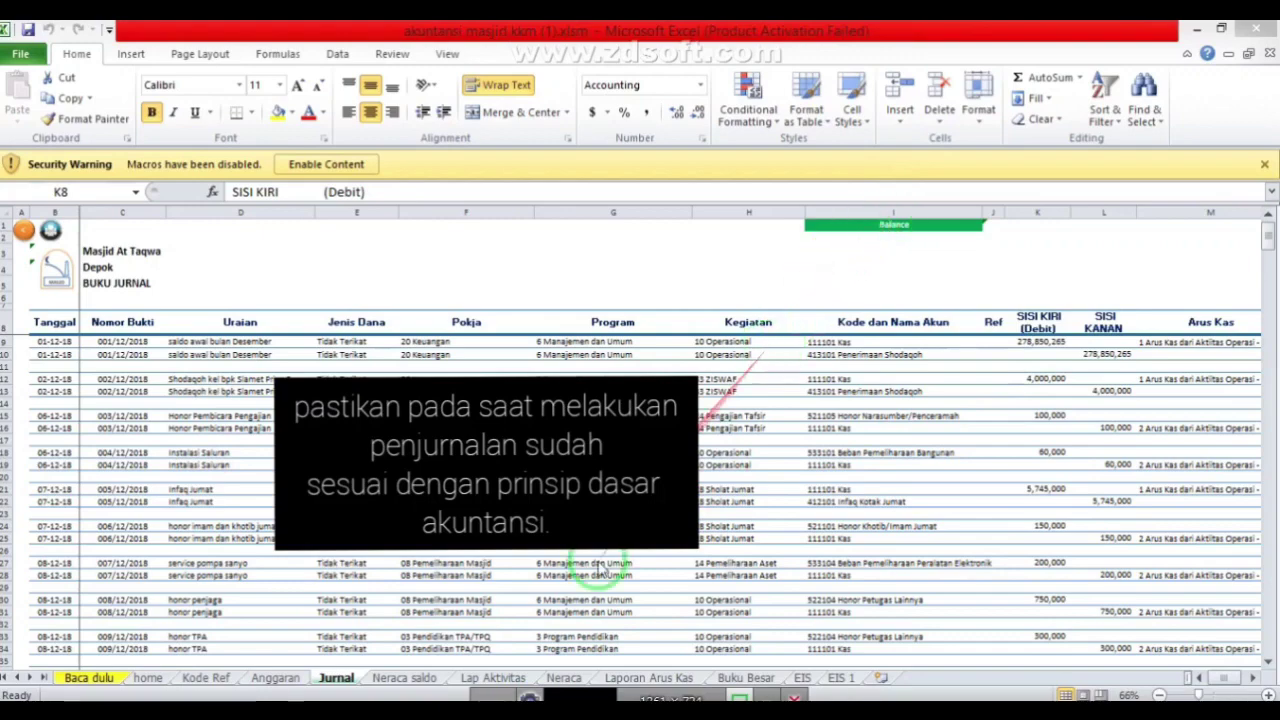
click(564, 678)
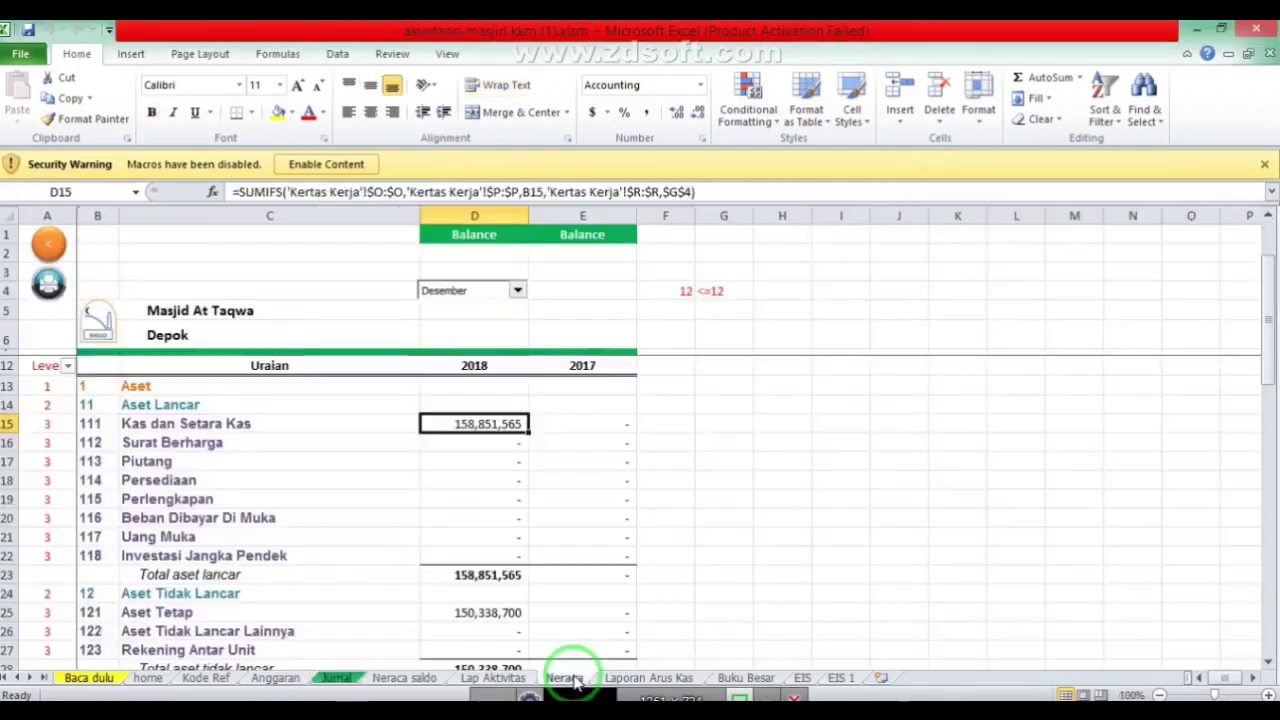